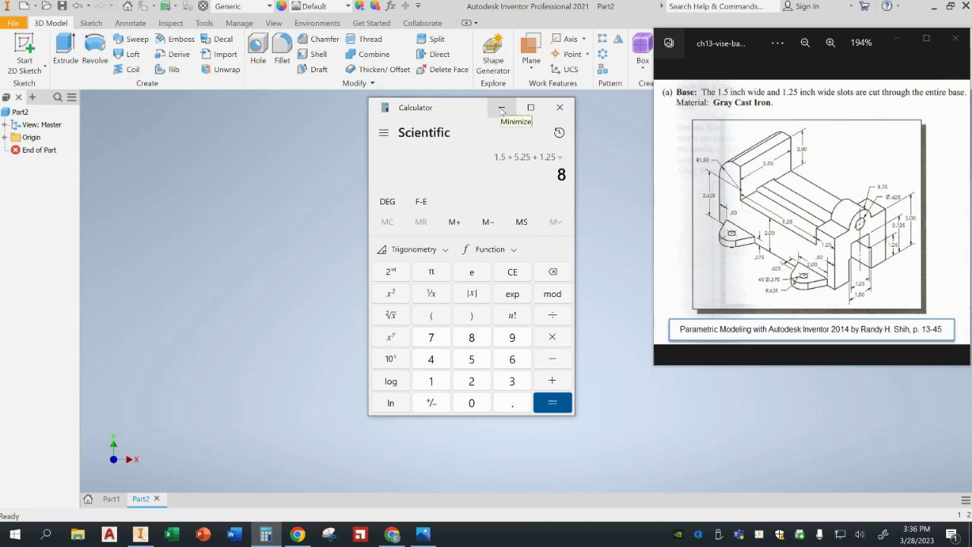
- Put the calculator away and start a 2D sketch on the front (XY) origin plane
click(502, 110)
click(24, 47)
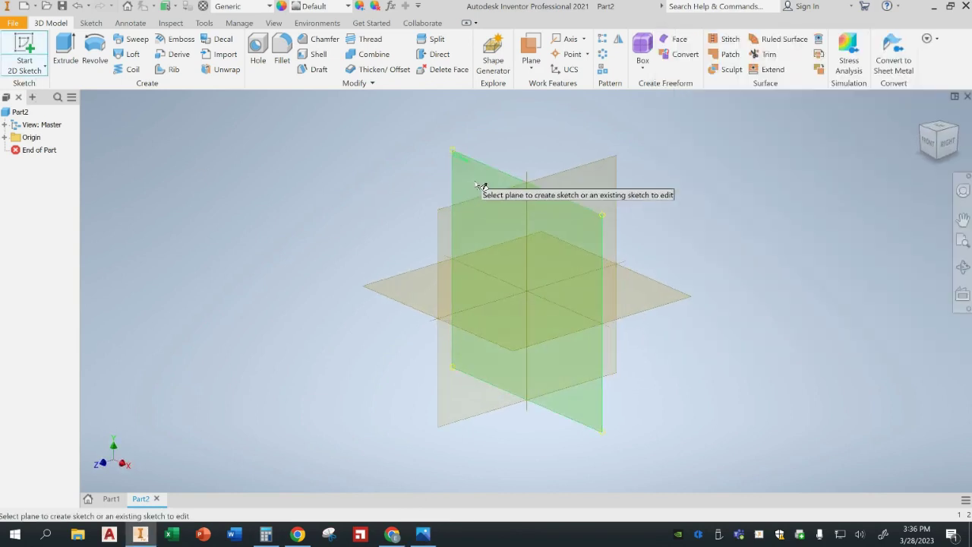
click(476, 183)
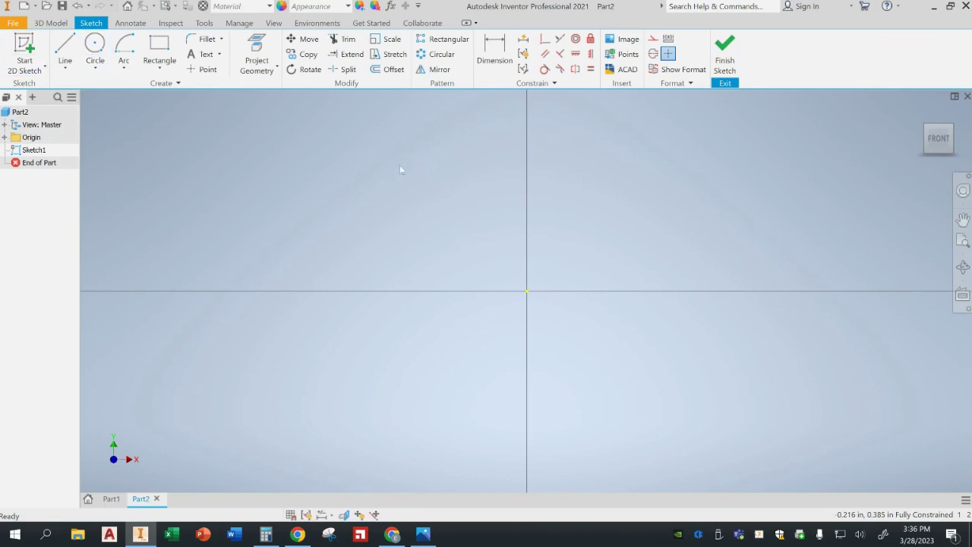
- Draw the profile's base as an 8 in horizontal line running right from the origin
click(67, 46)
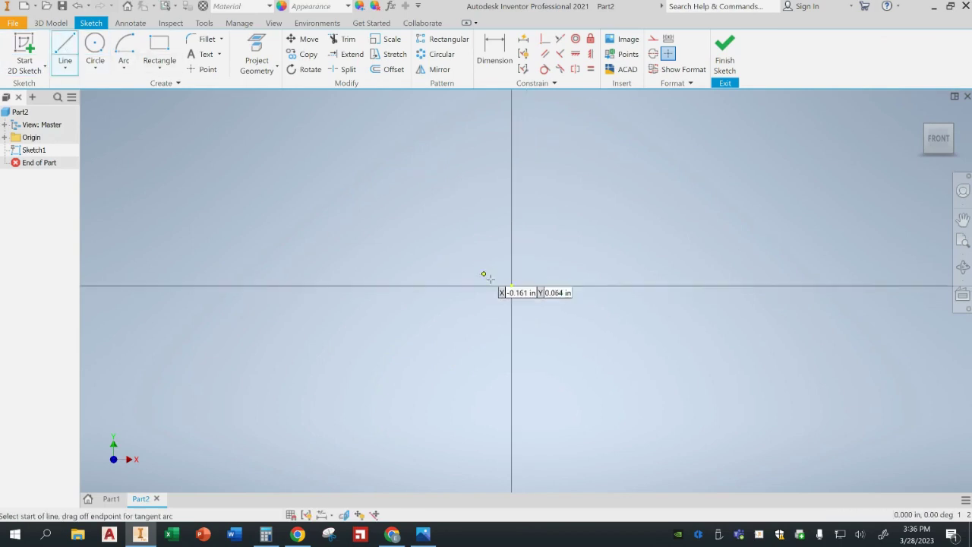
click(510, 286)
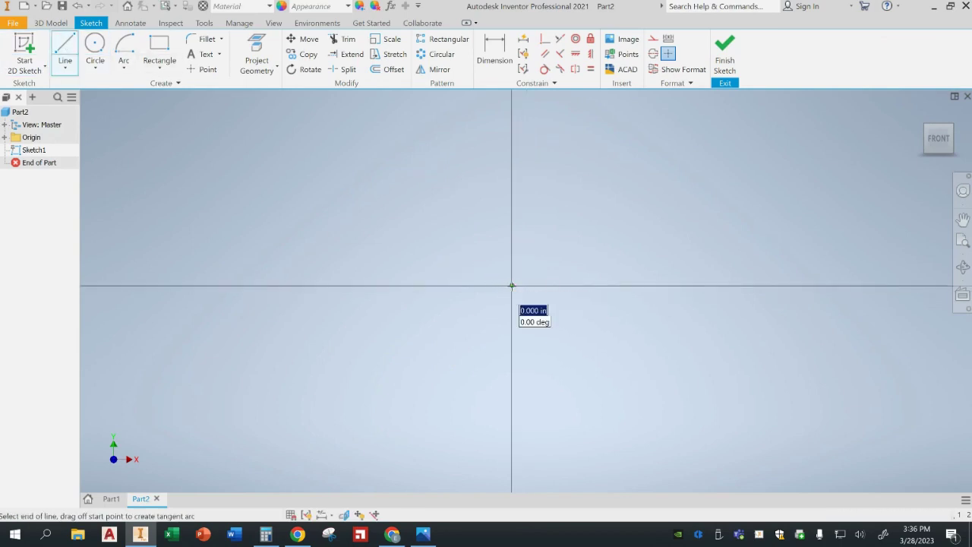
click(790, 285)
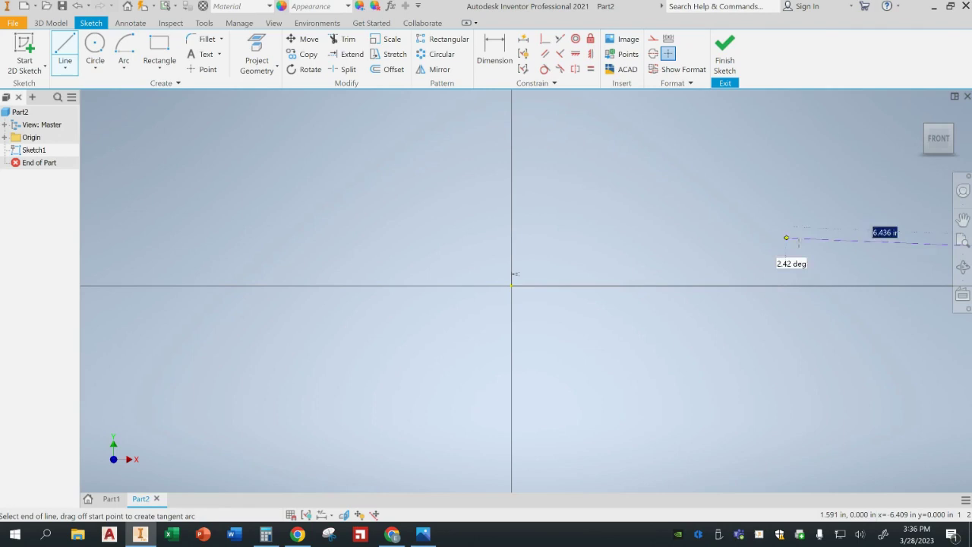
click(939, 139)
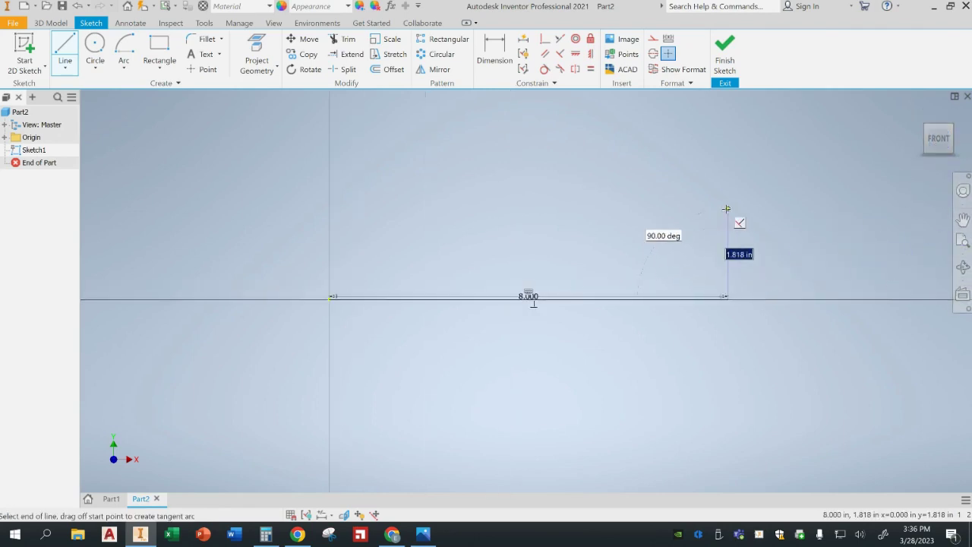
- Continue the profile with a 3 in line straight up and a 1.25 in horizontal line back to the left
text(3)
key(Return)
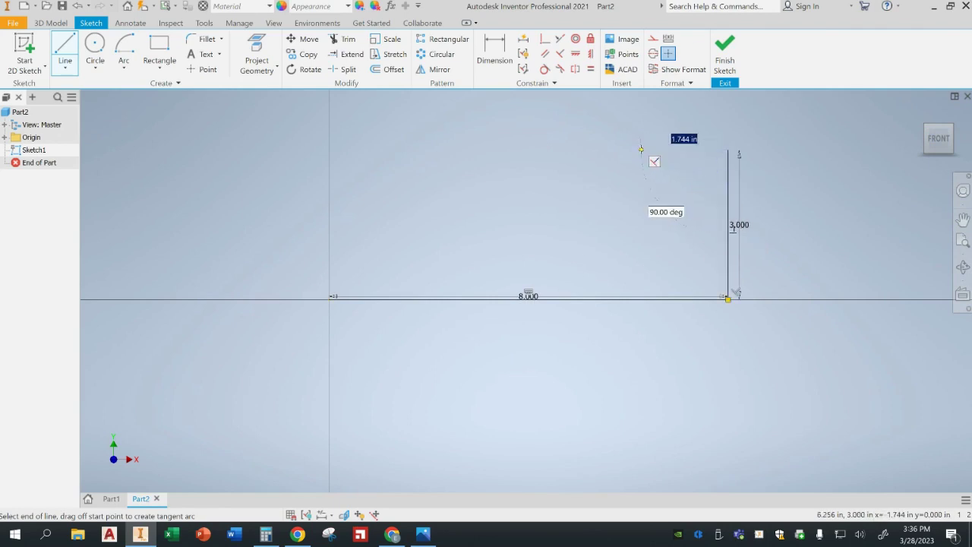
text(1.25)
key(Return)
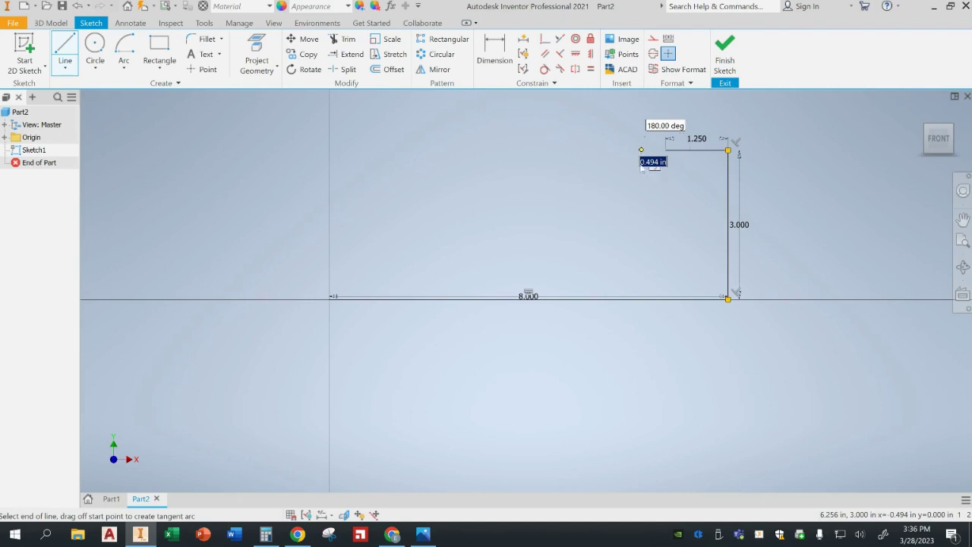
- Consult the vise base drawing and continue the profile 1 in straight down and 5.25 in horizontally to the left
click(422, 534)
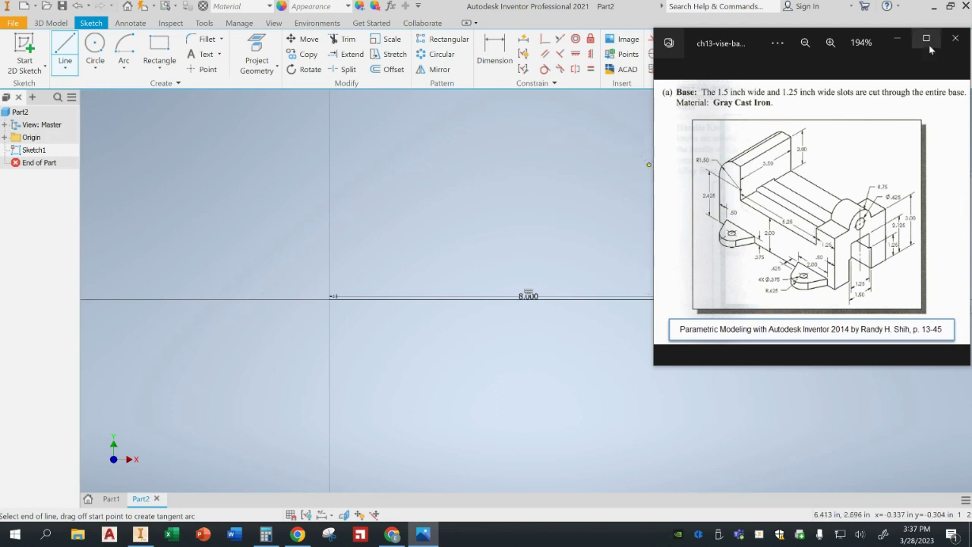
click(897, 38)
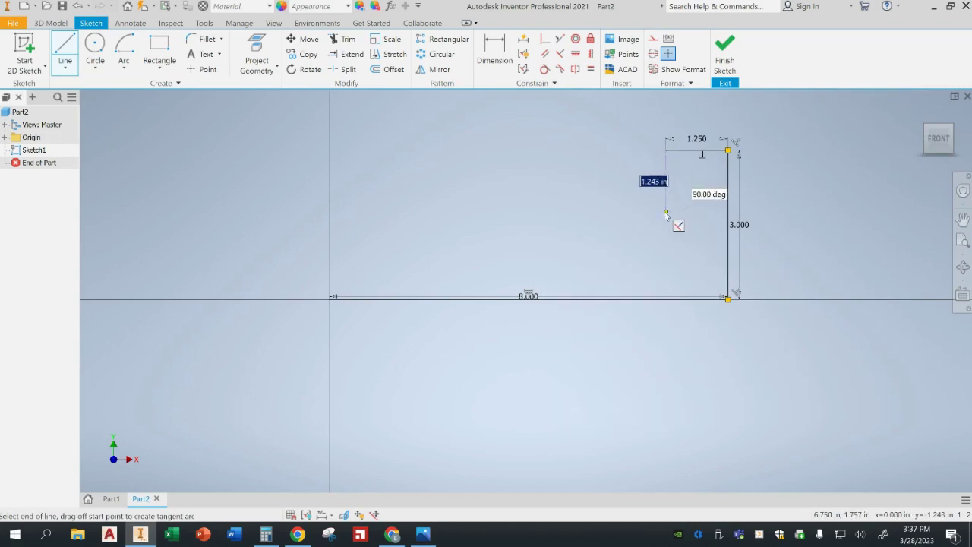
text(1)
key(Return)
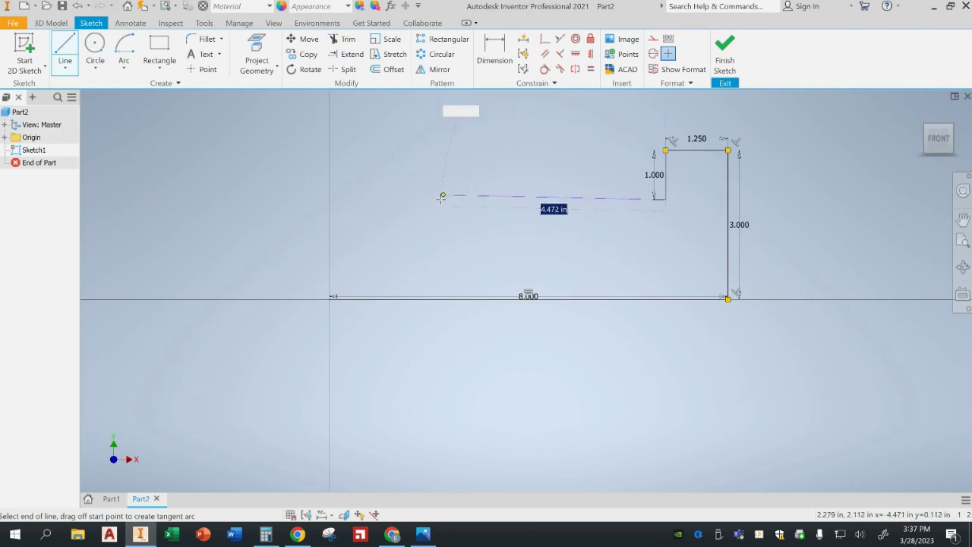
text(5)
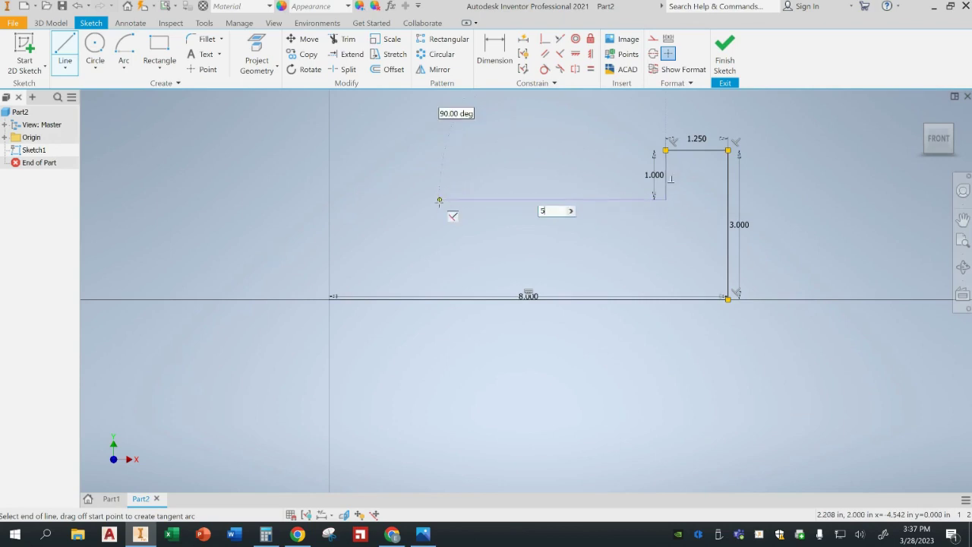
text(.25)
key(Return)
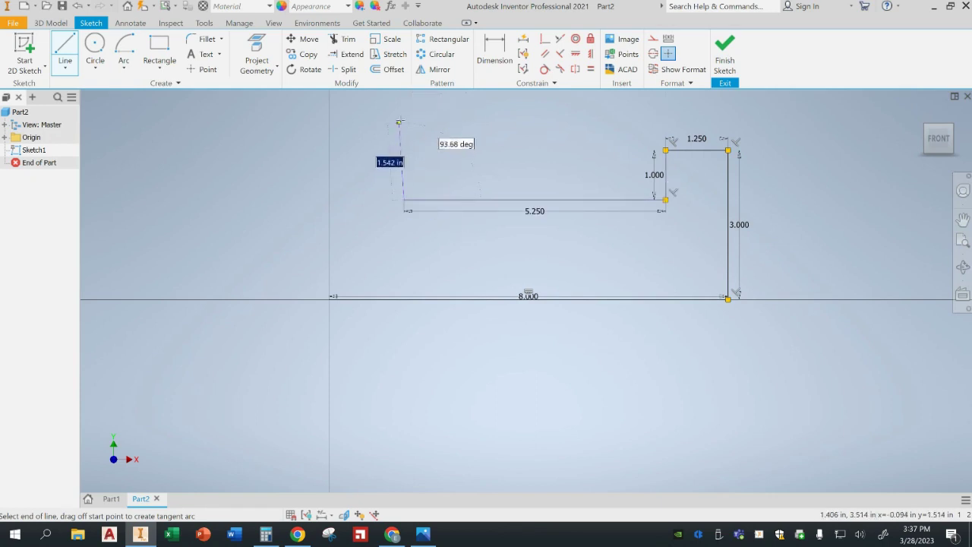
- Add a 2 in line straight up and a horizontal top line about 2.67 in long to the left, ending the chain
text(2)
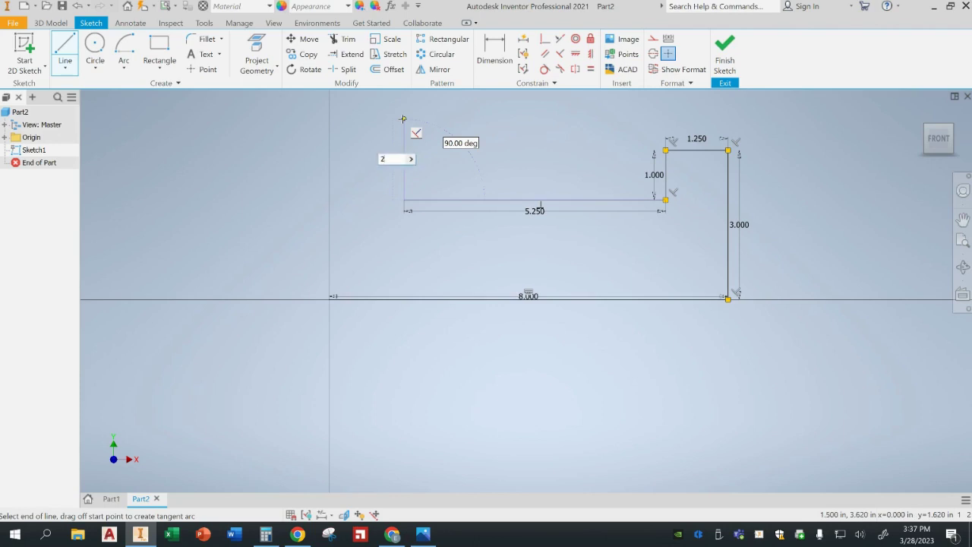
key(Return)
middle_drag(397, 139, 416, 172)
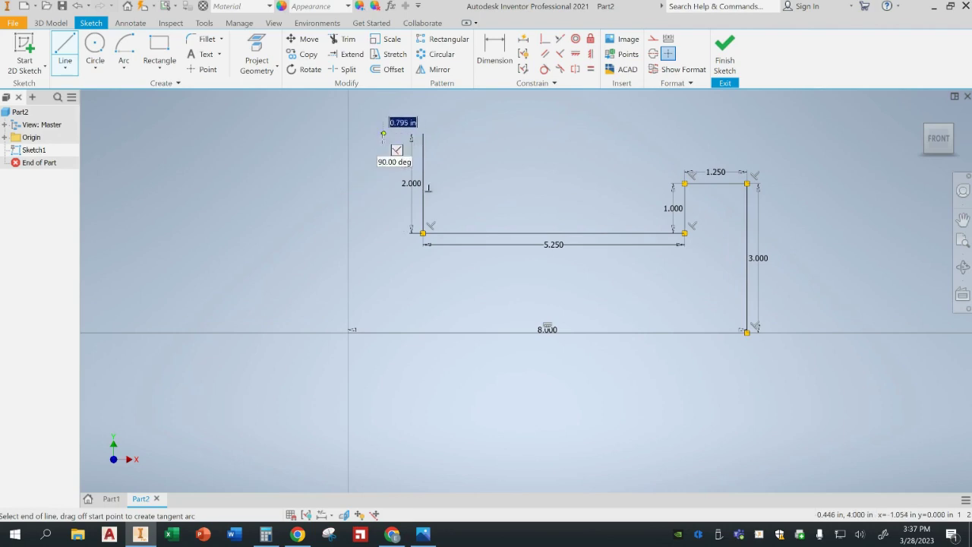
key(alt+Tab)
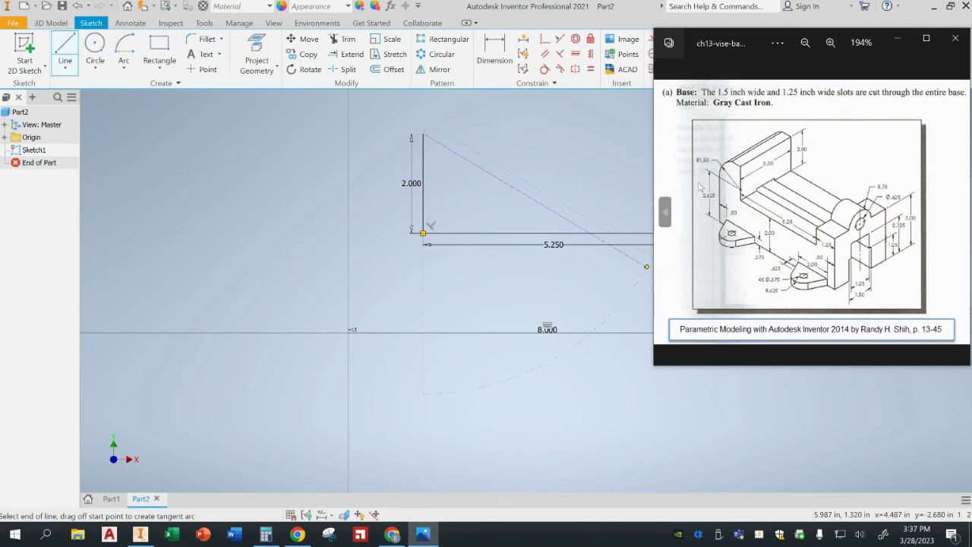
click(289, 134)
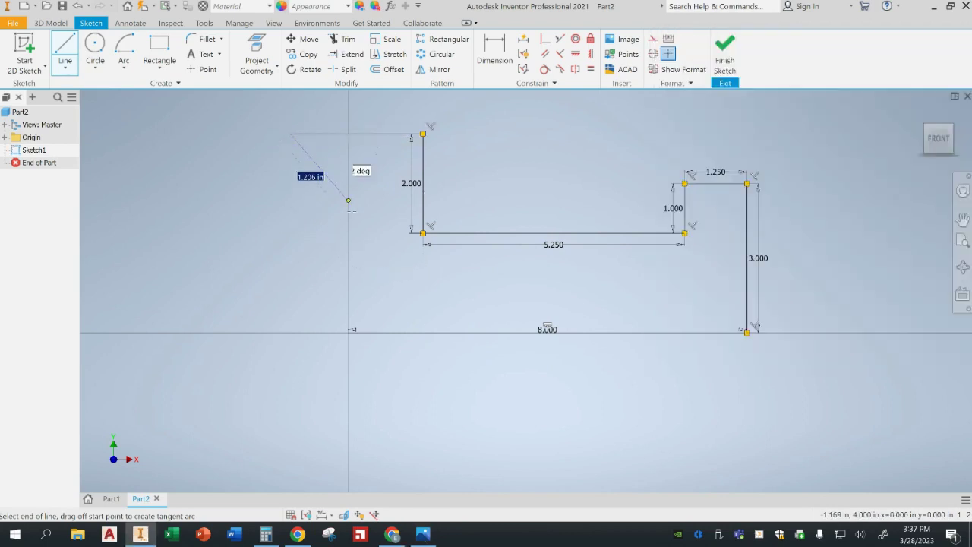
key(Escape)
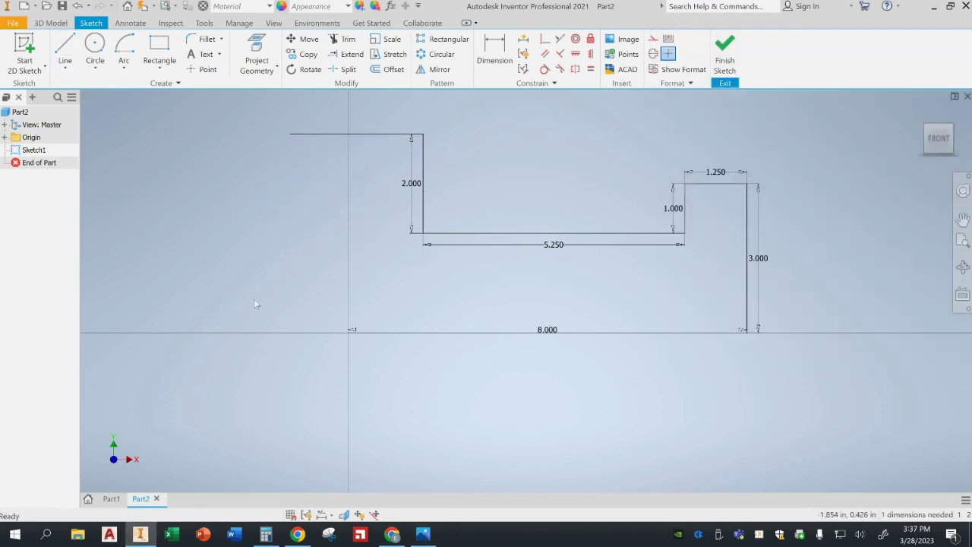
- Draw a 2.625 in vertical line up from the origin and a horizontal line from its top to the 2 in vertical line
click(60, 45)
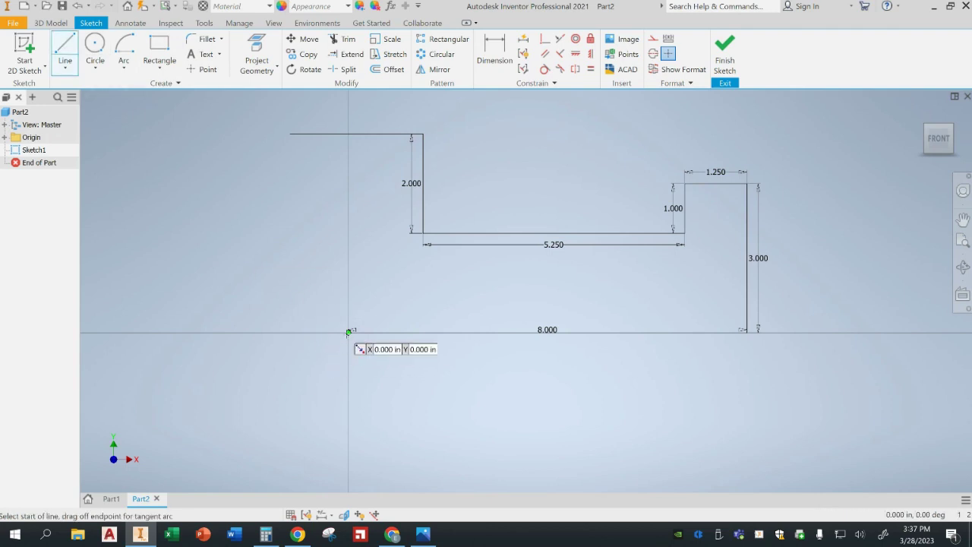
click(348, 332)
middle_drag(349, 259, 338, 324)
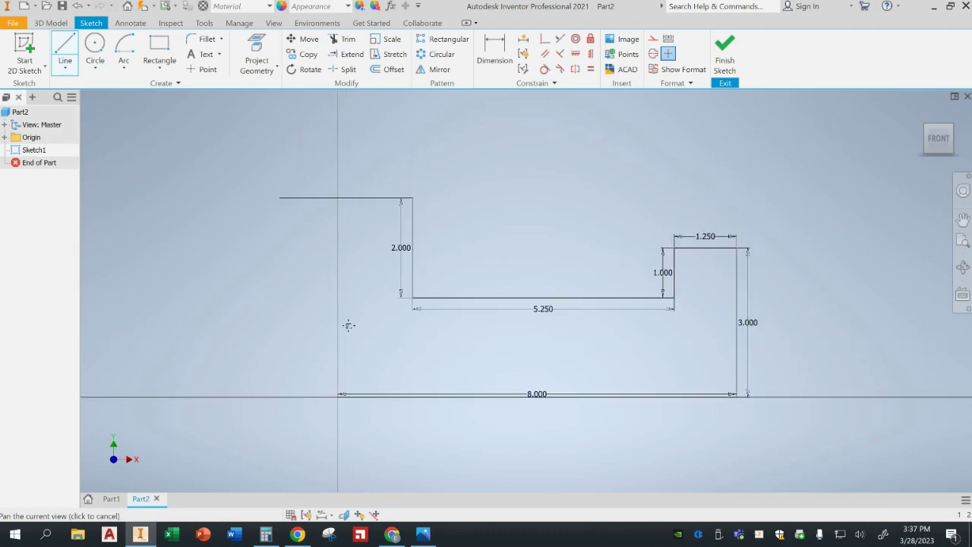
text(2.625)
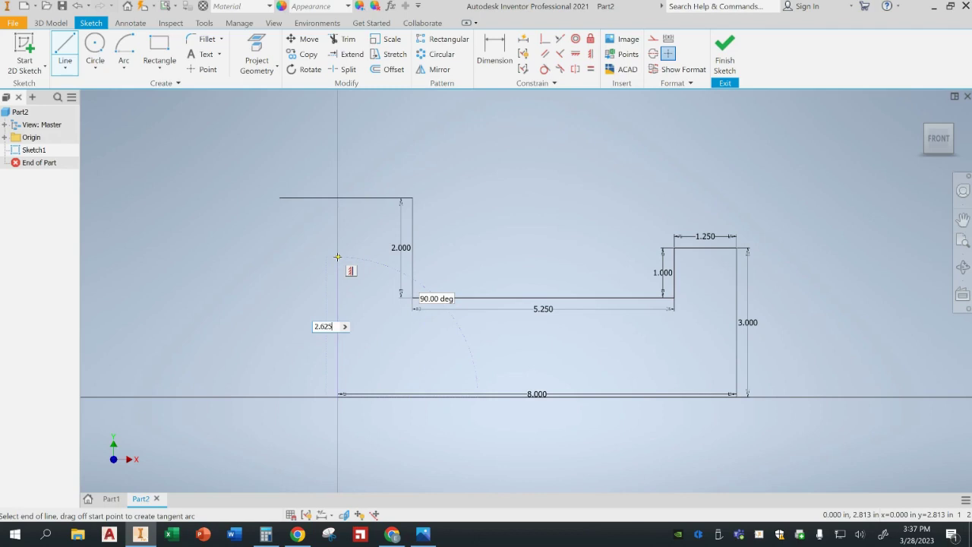
key(Return)
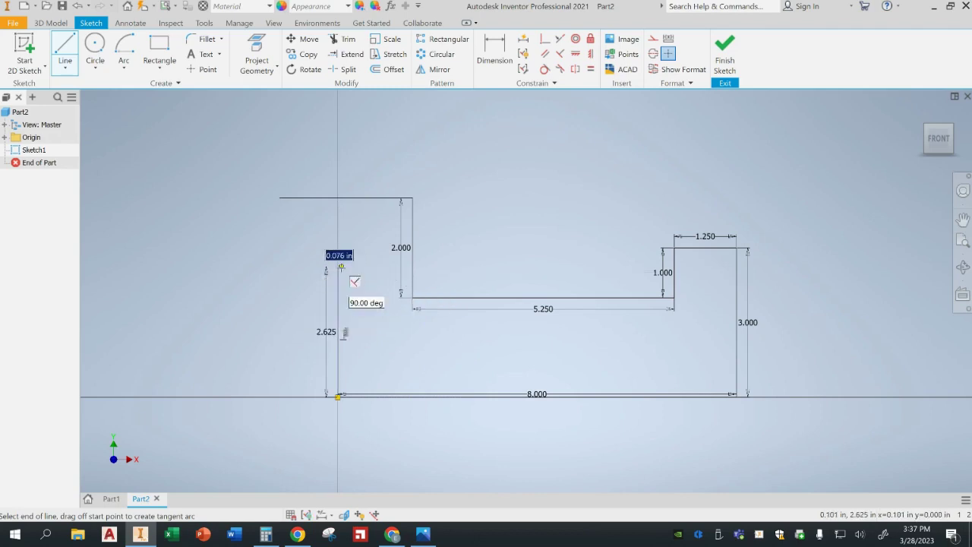
double_click(410, 266)
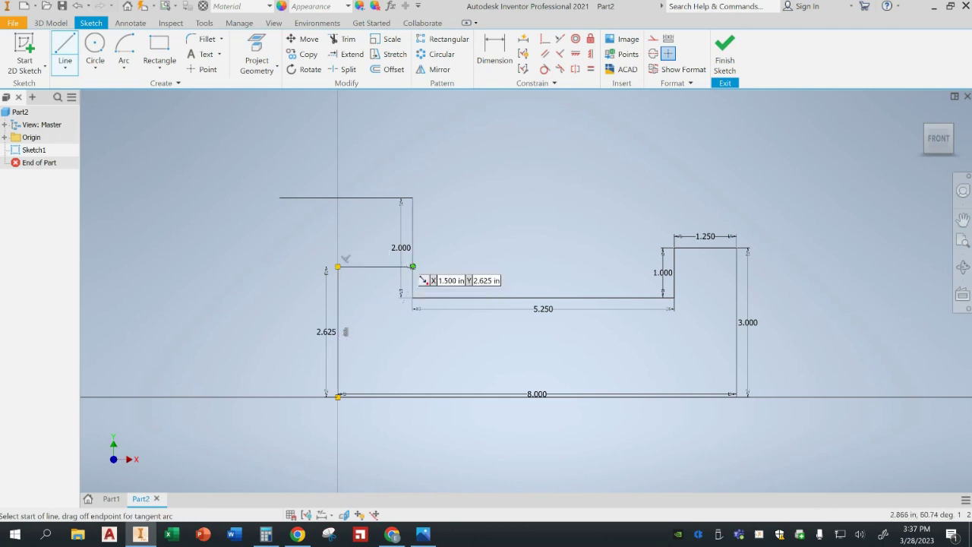
key(Escape)
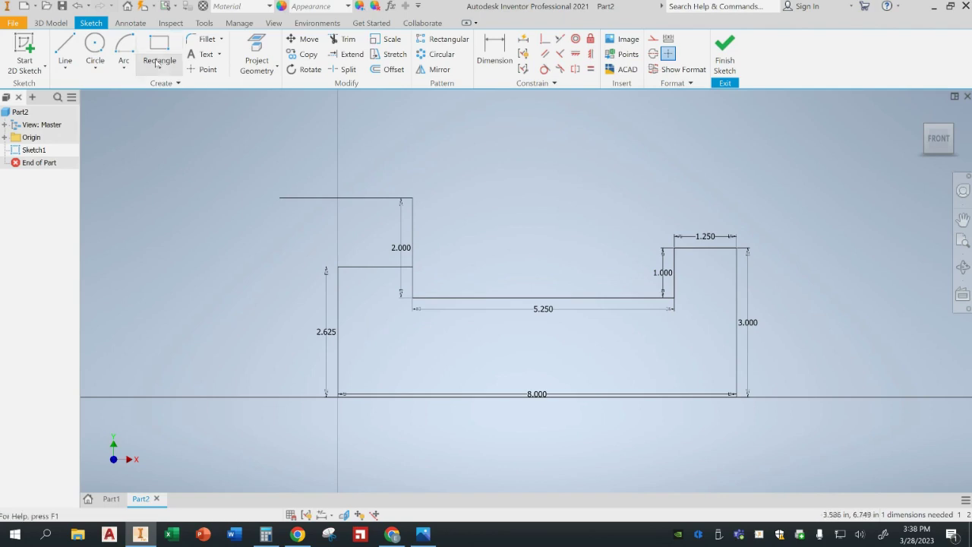
- Draw a 90° center-point arc centred on the short horizontal line's right end, starting at its left end with a 1.5 in radius
click(123, 67)
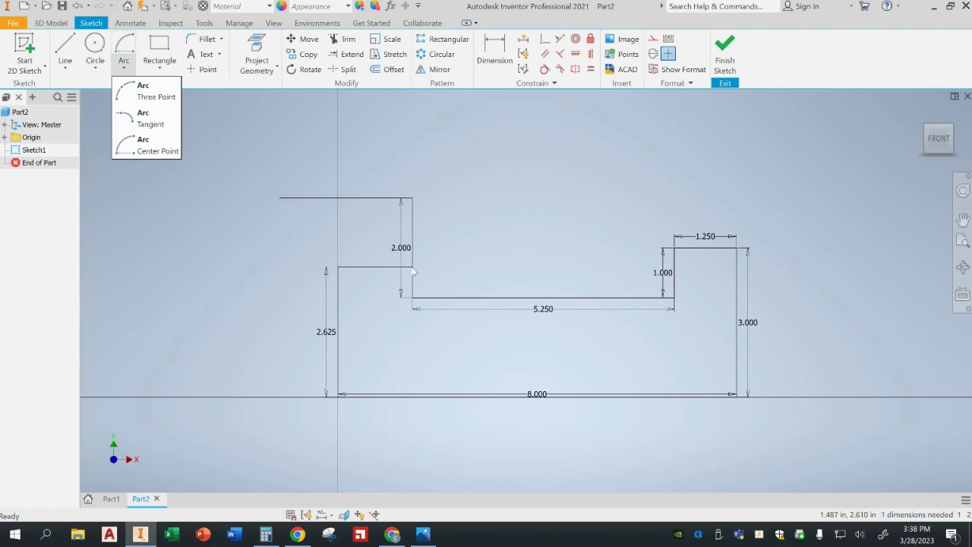
click(154, 150)
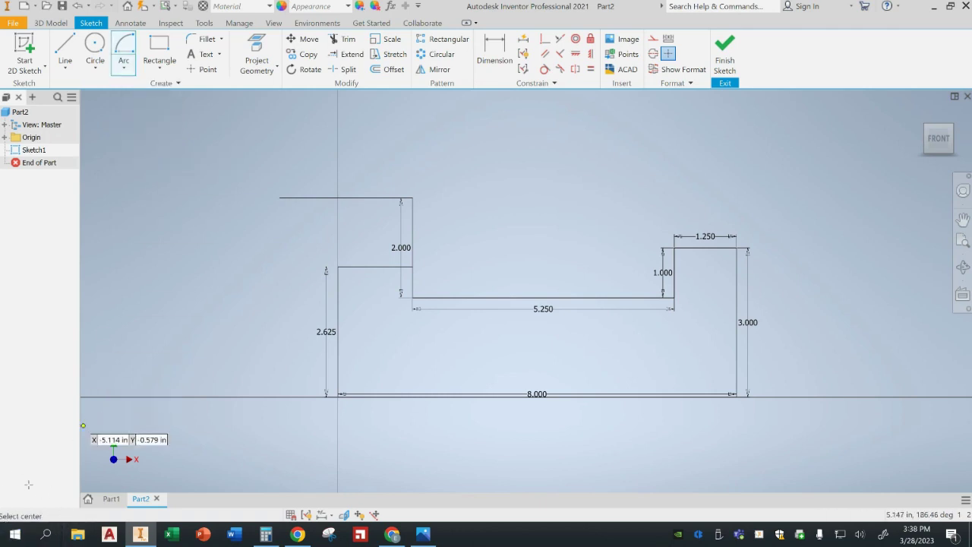
click(413, 266)
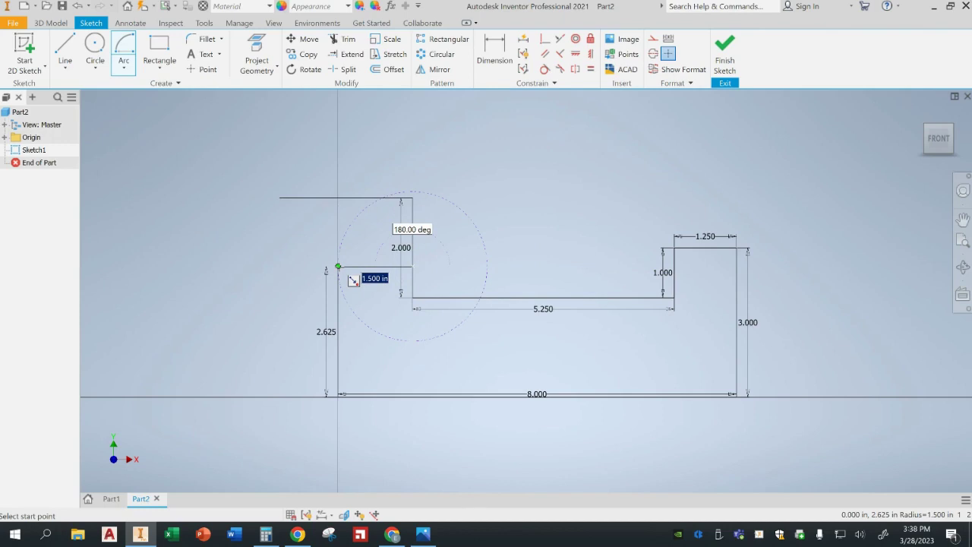
click(338, 267)
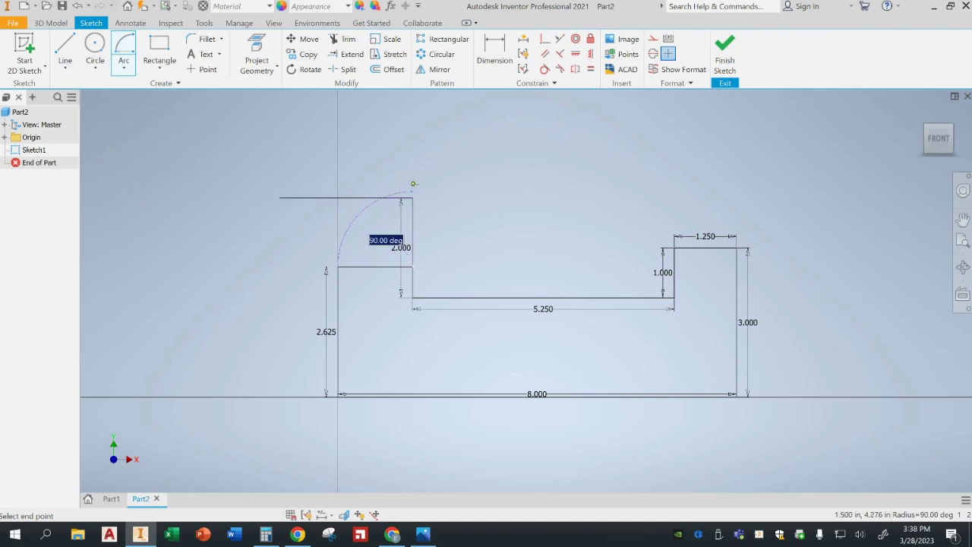
click(413, 184)
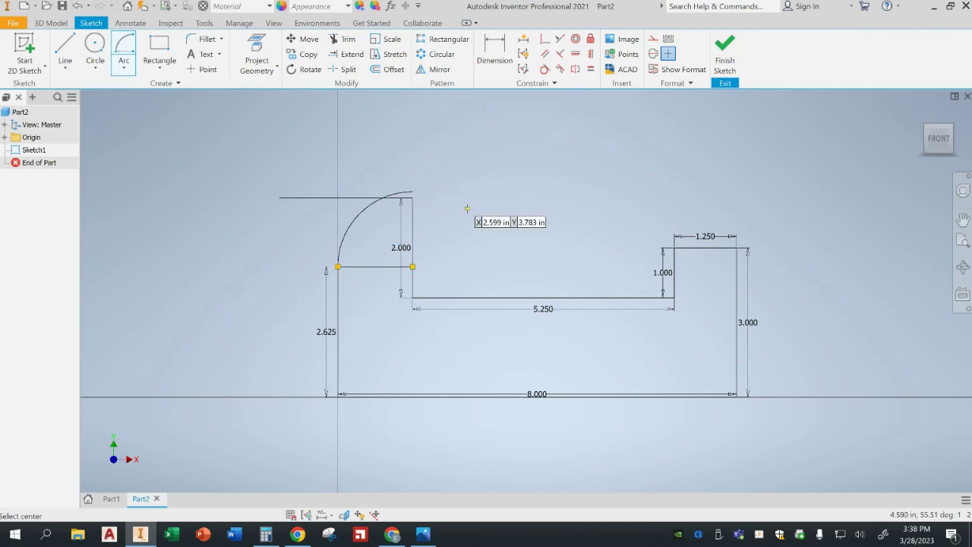
- Trim the excess of the top line and arc beyond their intersection, and delete the horizontal line through the arc's centre
click(347, 39)
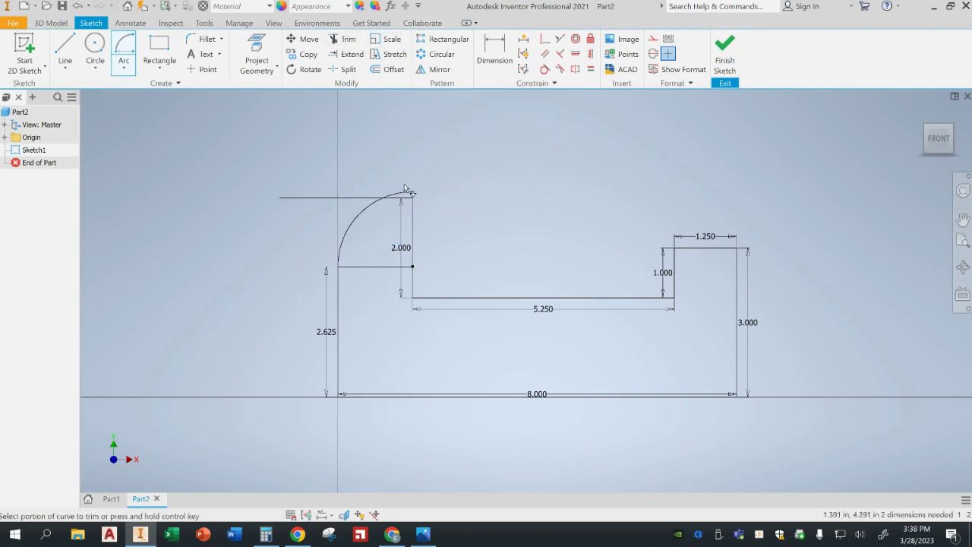
click(332, 197)
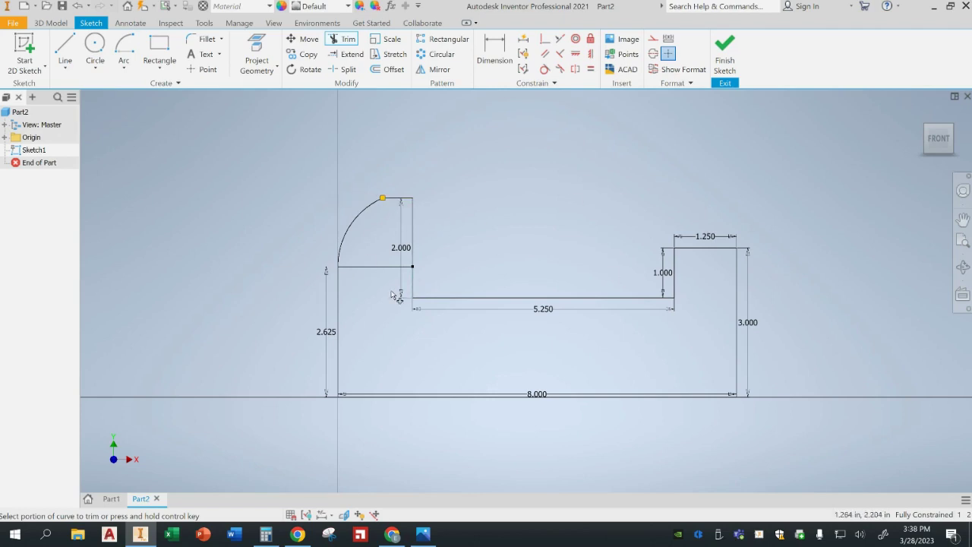
key(Escape)
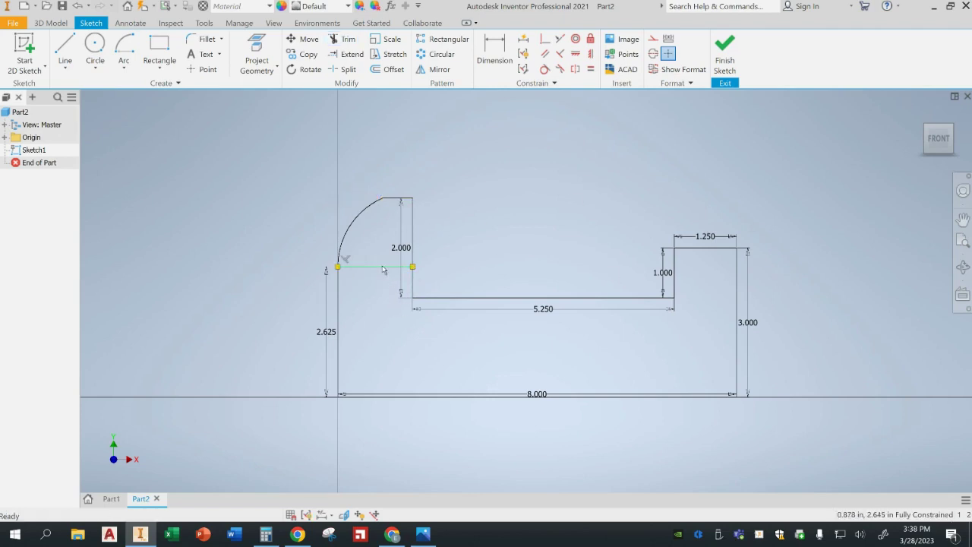
key(Delete)
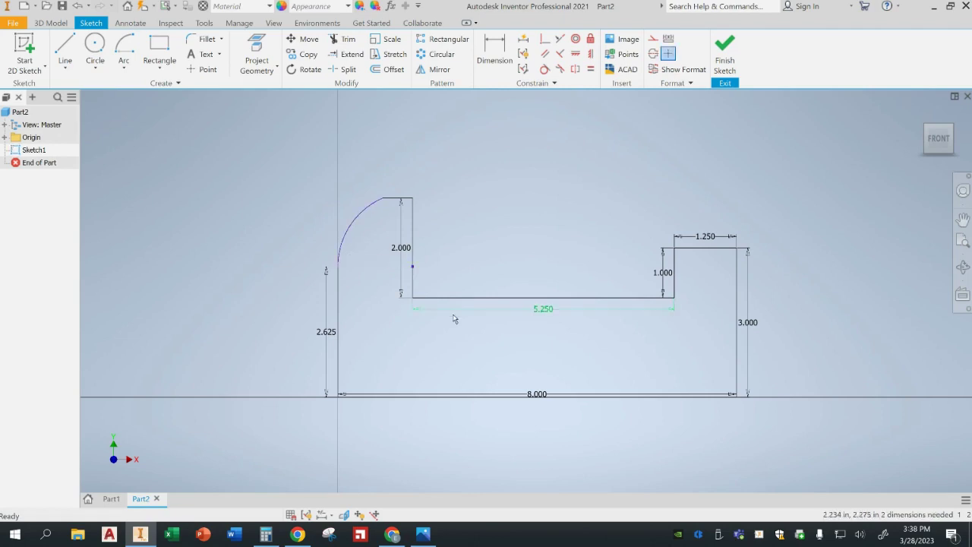
- Dimension the height of the arc's centre point above the bottom line at 2.625 in
key(d)
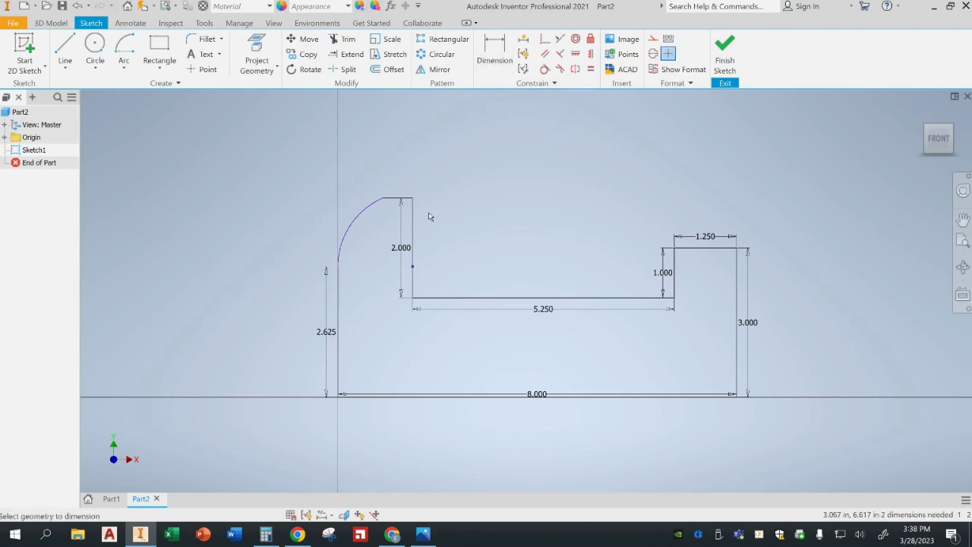
click(412, 266)
click(418, 396)
click(387, 342)
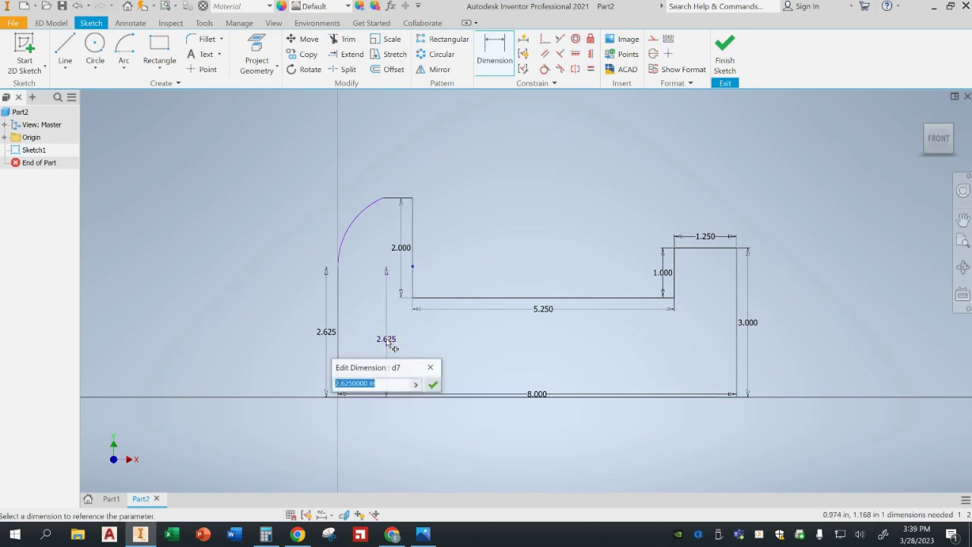
click(432, 389)
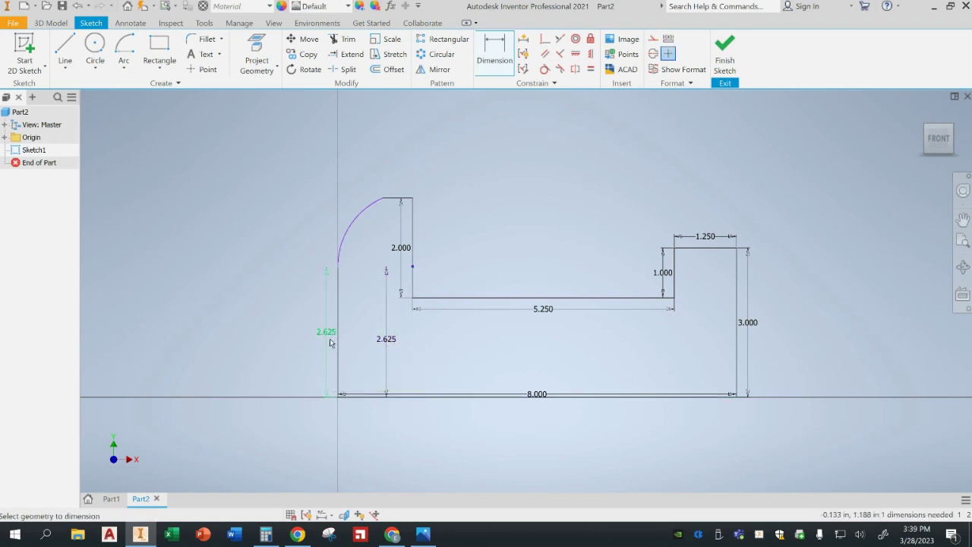
key(Escape)
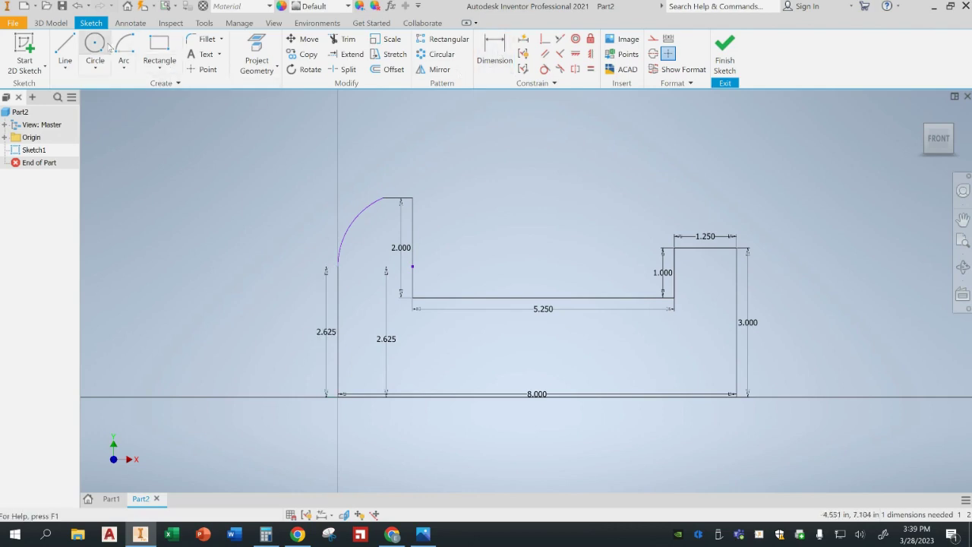
- Dimension the arc's radius at 1.5 in and finish the side profile sketch
key(d)
click(359, 214)
click(324, 215)
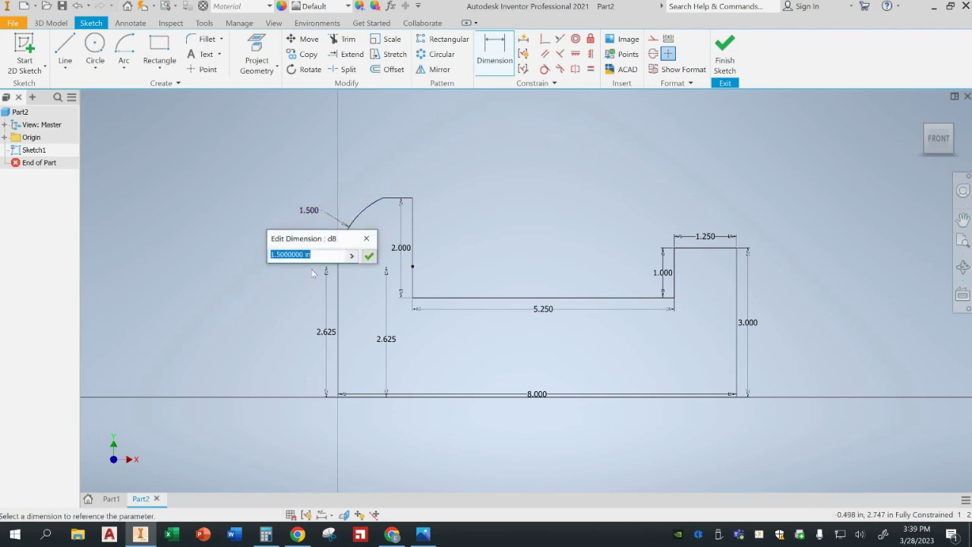
click(369, 256)
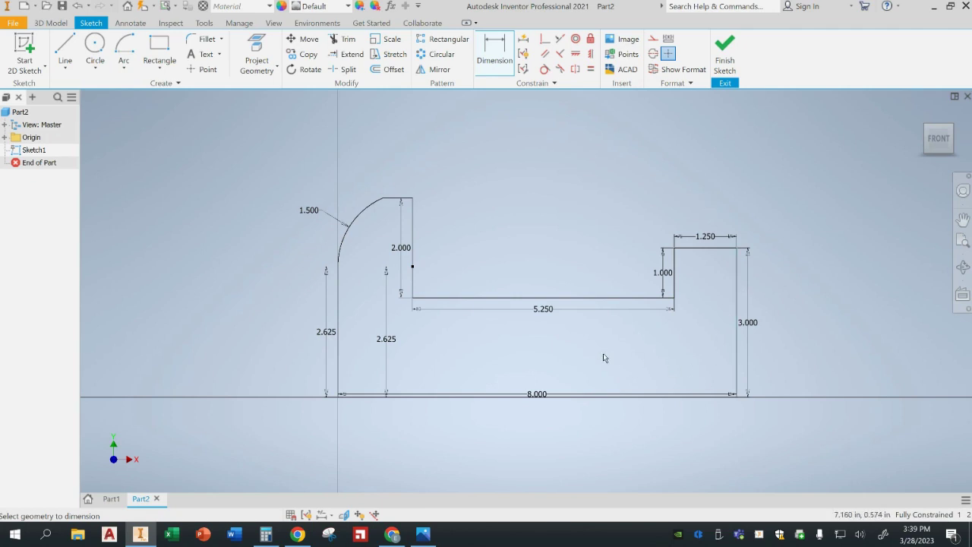
click(725, 53)
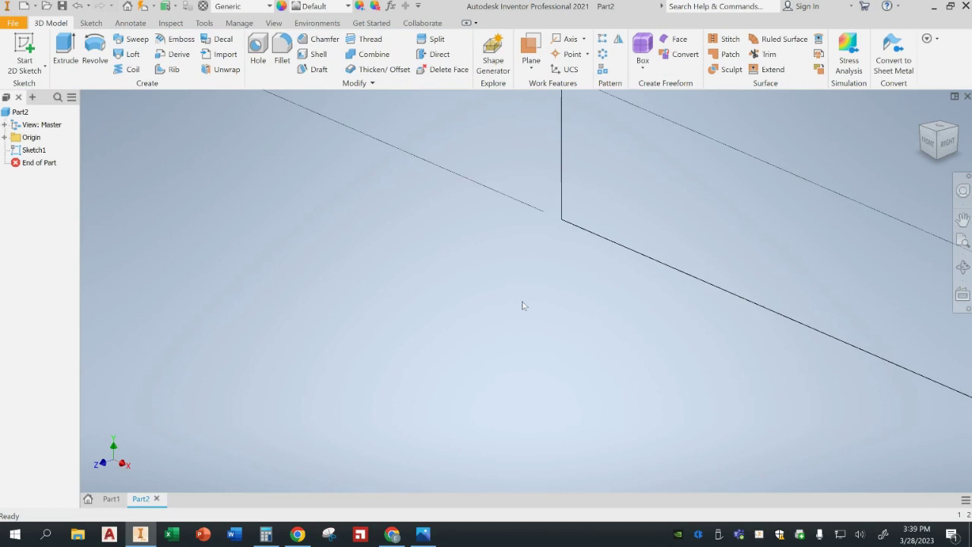
- Extrude the side profile 3.5 in into a solid body
middle_drag(522, 306, 439, 307)
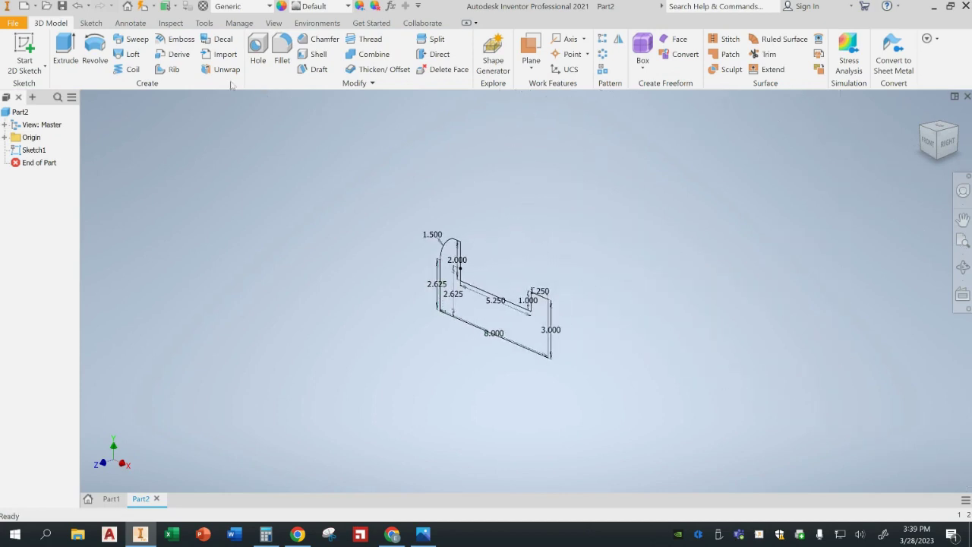
click(66, 50)
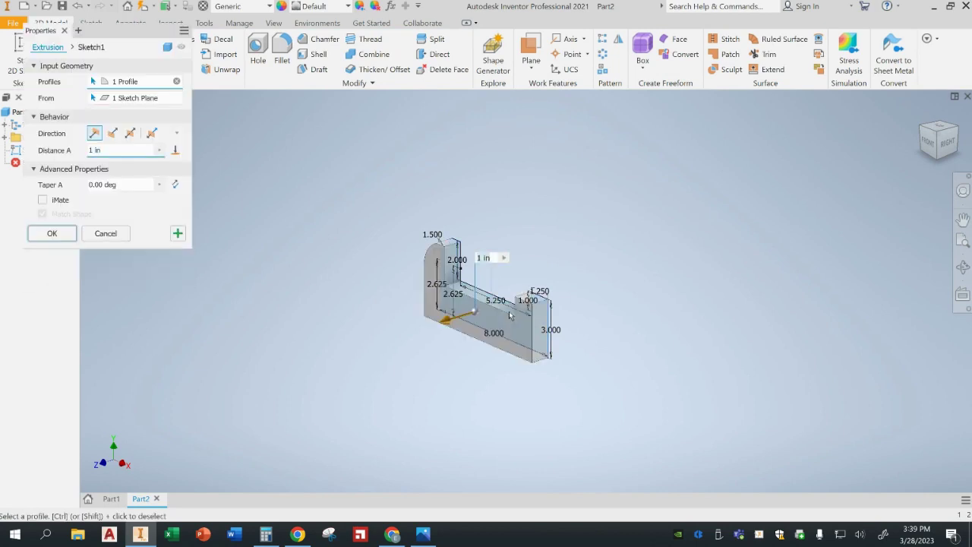
text(3.5)
key(Return)
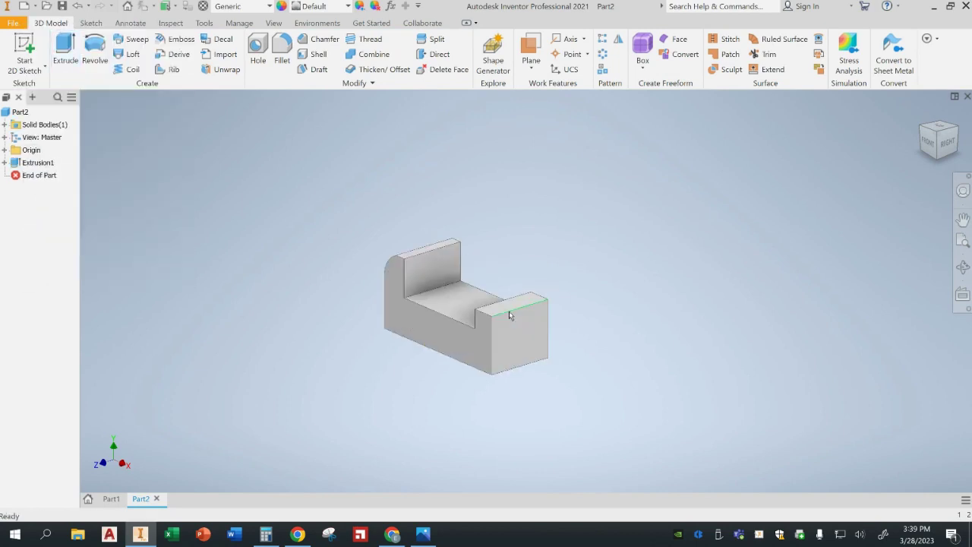
- Check the slot dimensions in the base drawing and start a sketch on the end face of the shorter upright
click(424, 534)
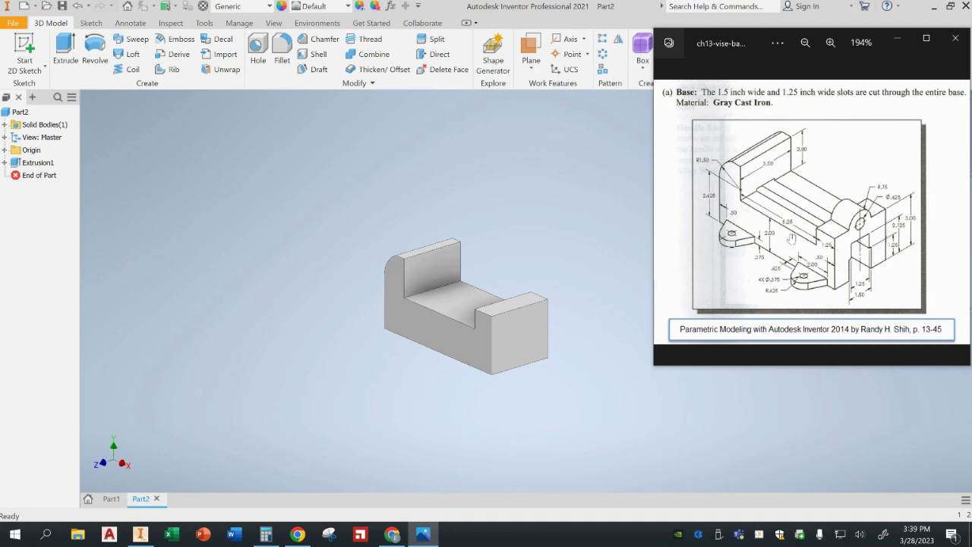
click(899, 38)
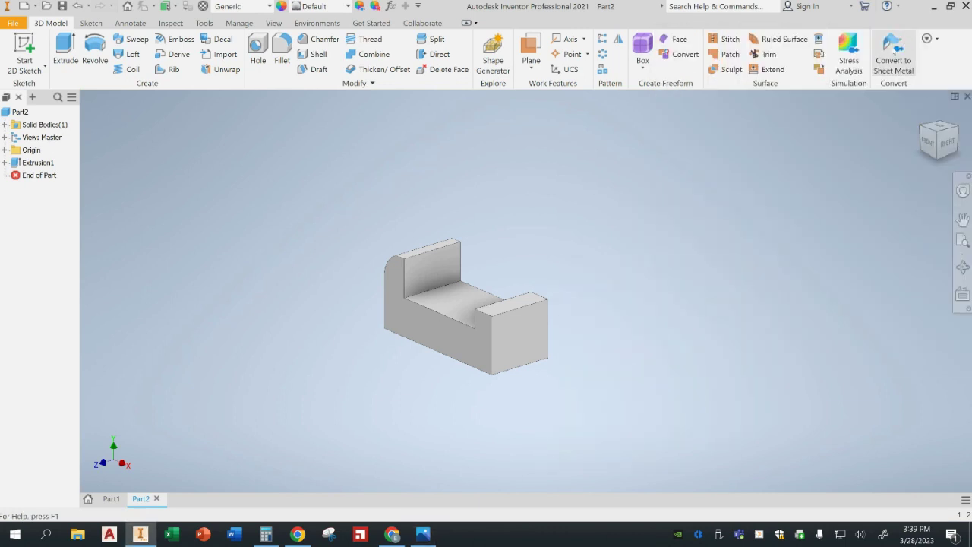
click(24, 50)
click(535, 357)
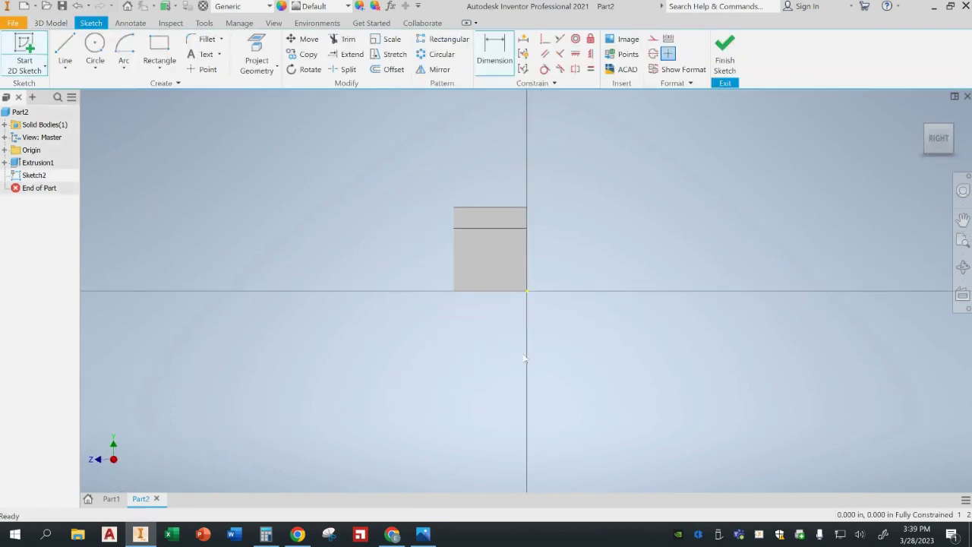
- Sketch a rectangle about 1.47 in tall on the end face's bottom edge and a narrower rectangle stacked on its top edge
click(159, 47)
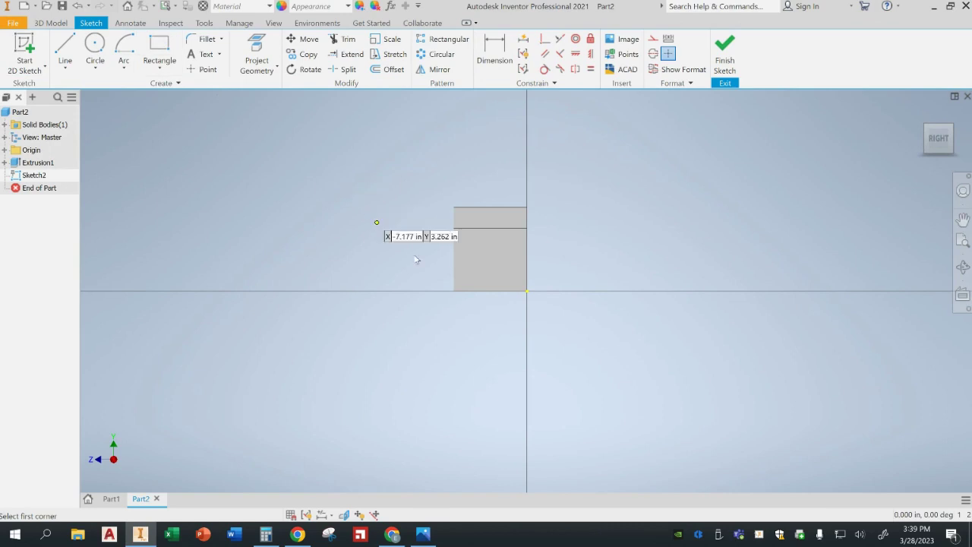
scroll(489, 291, up, 5)
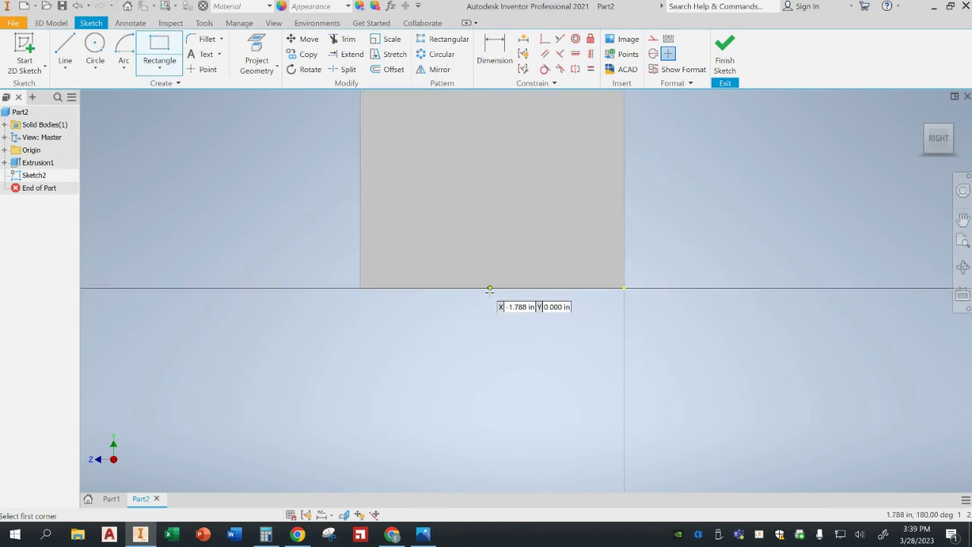
scroll(465, 250, down, 4)
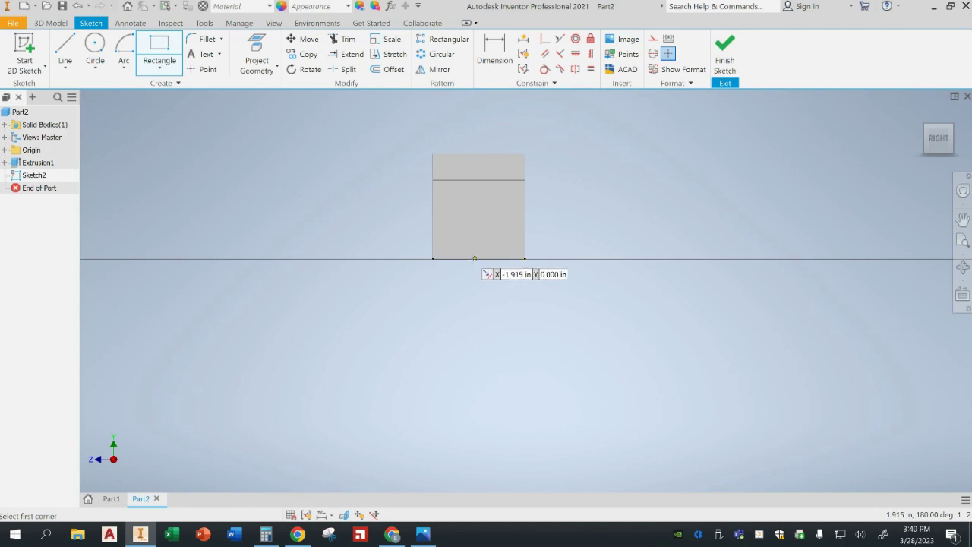
click(454, 260)
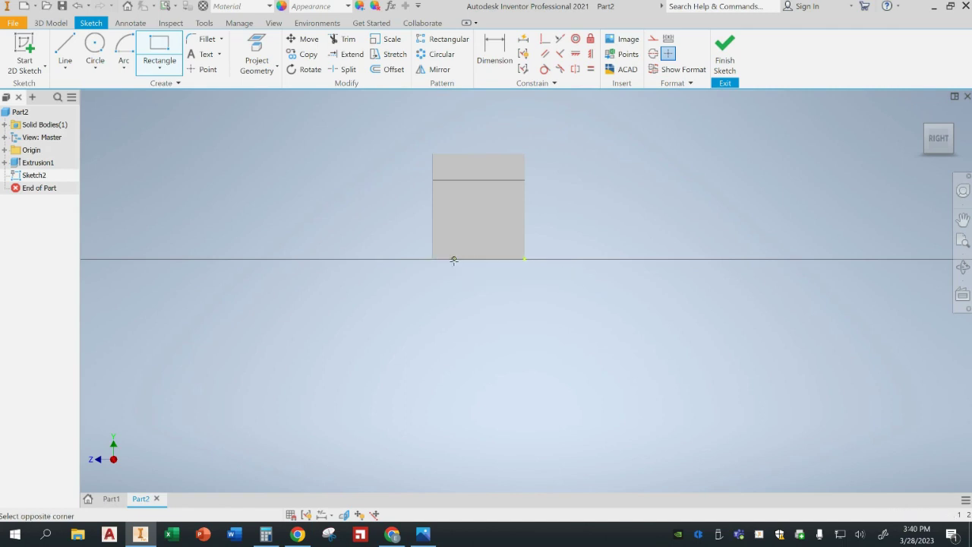
click(496, 220)
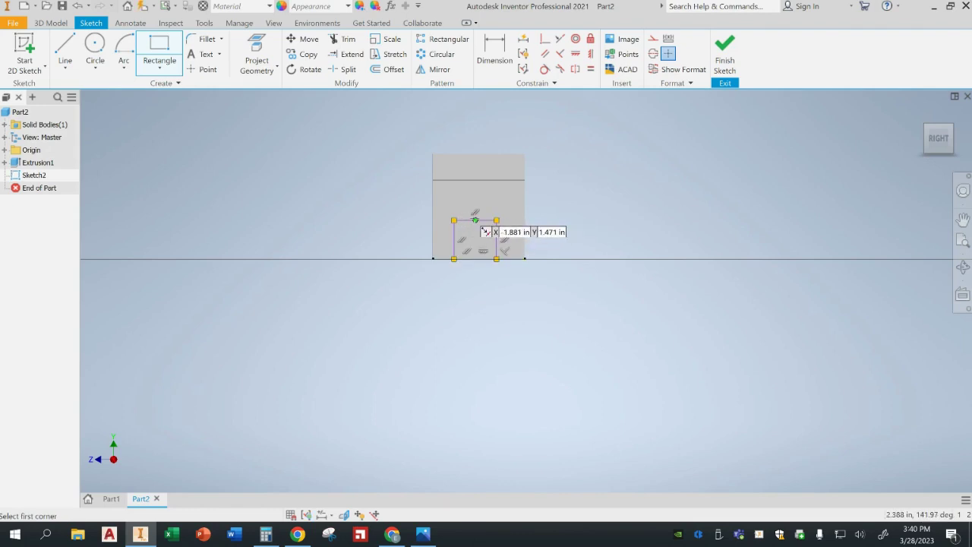
click(459, 219)
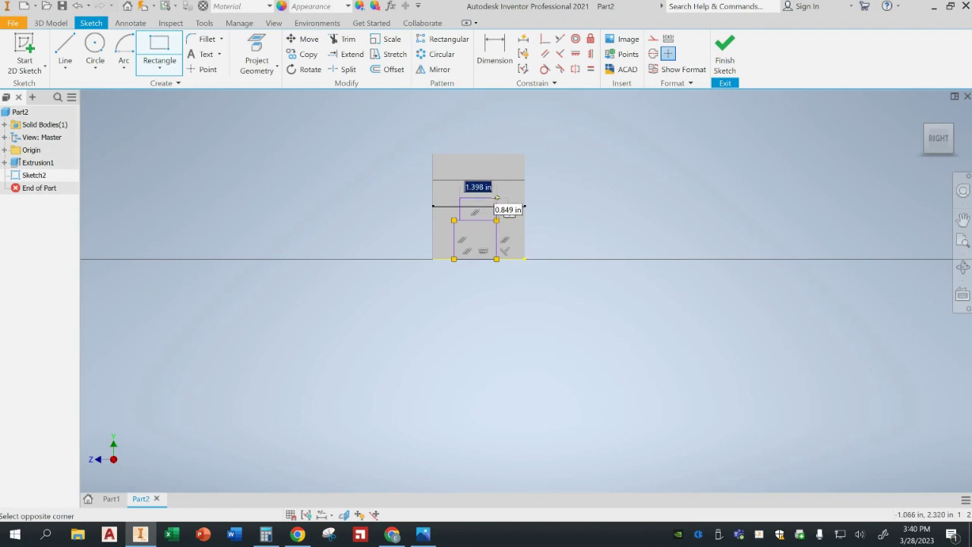
click(487, 199)
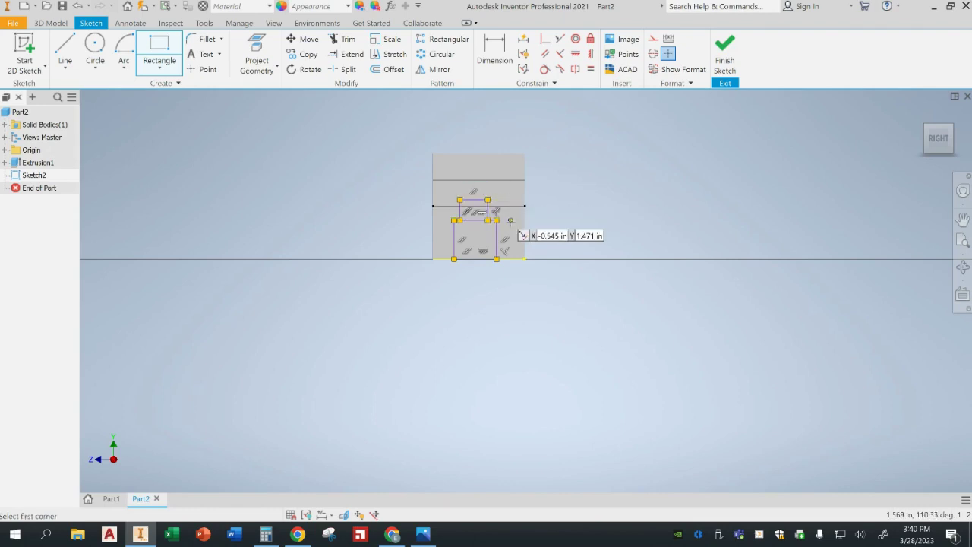
key(Escape)
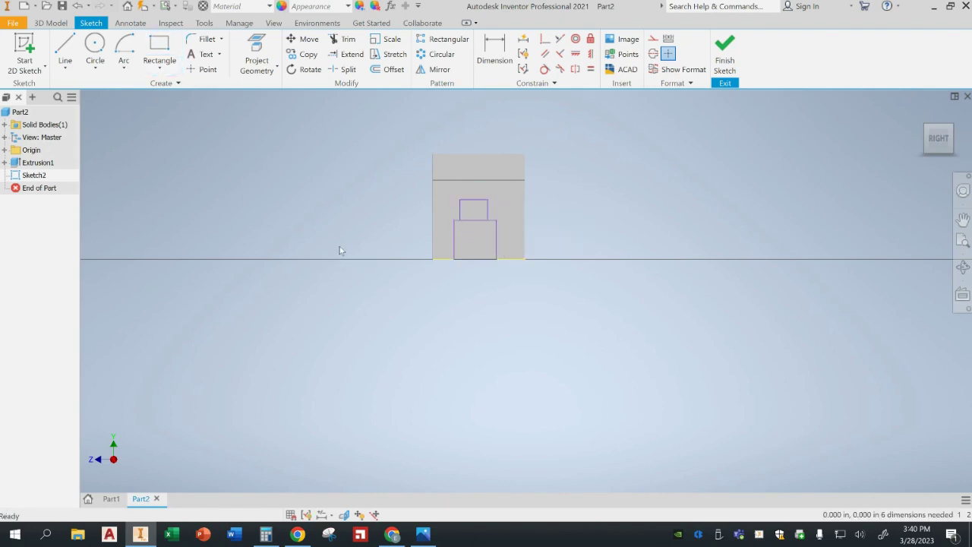
- Dimension the lower rectangle's height at 1.25 in
click(490, 51)
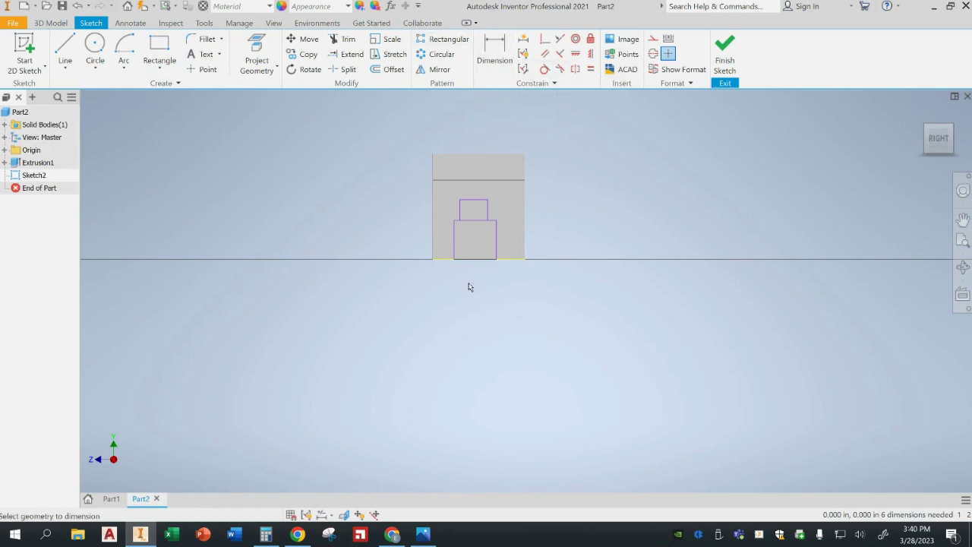
click(496, 250)
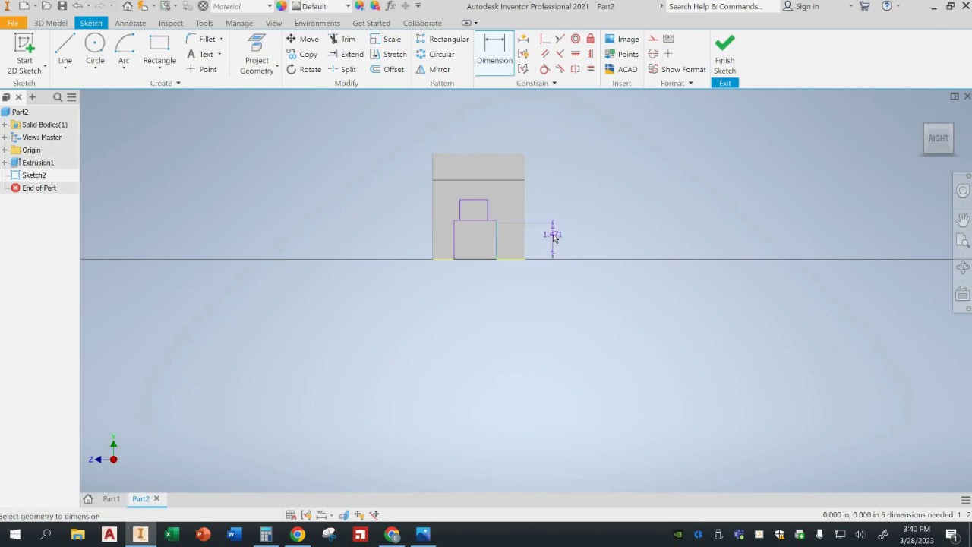
click(553, 237)
text(1.25)
key(Return)
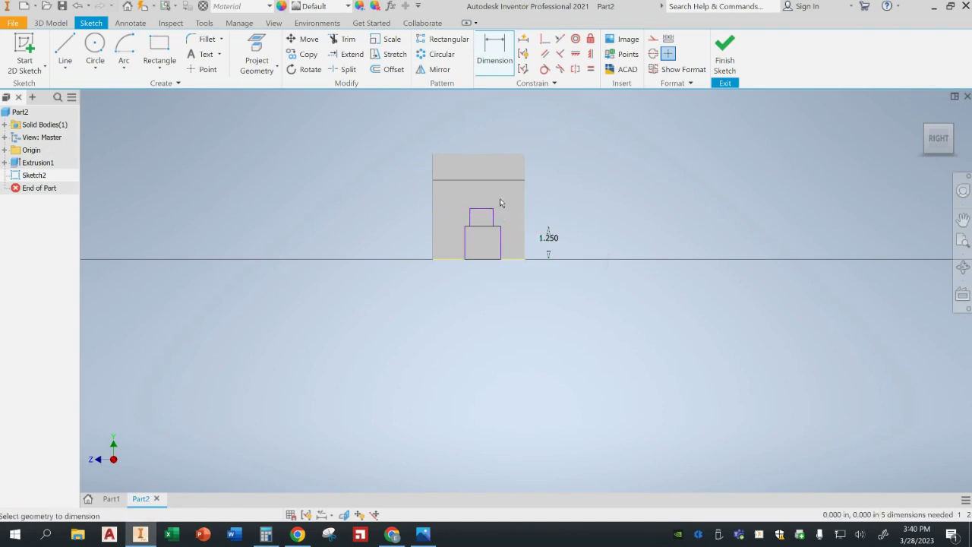
- Dimension the upper rectangle's height at 0.875 in
click(494, 217)
click(548, 220)
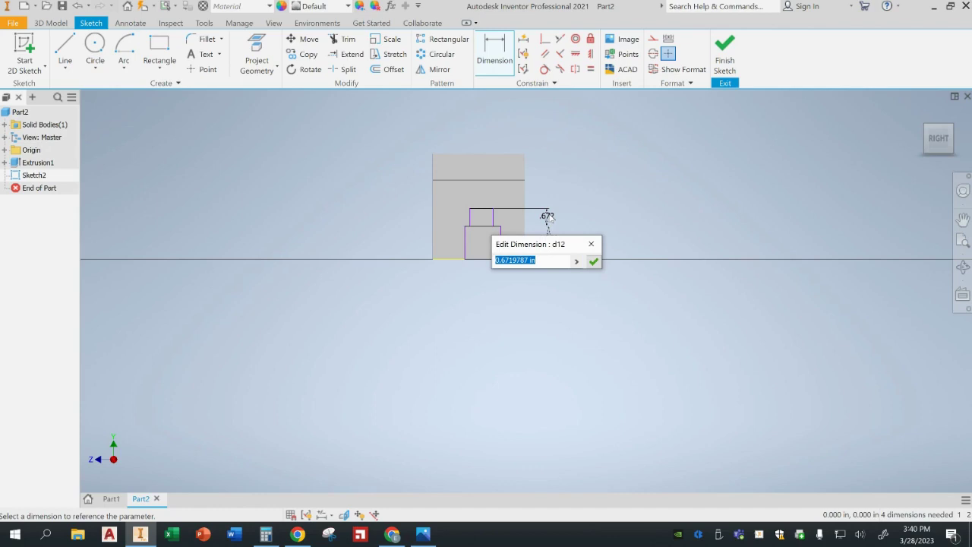
text(2)
key(Return)
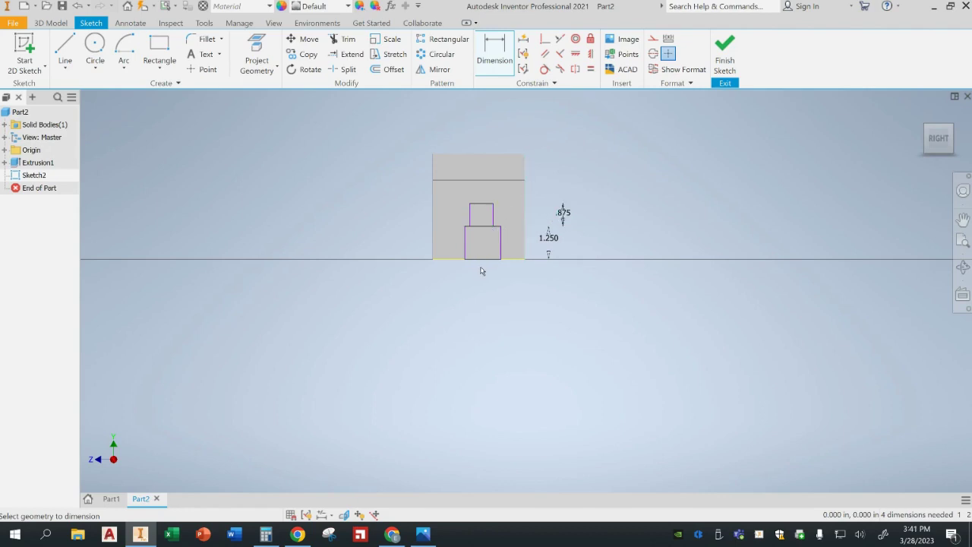
- Vertically align the midpoints of both rectangles' top edges with the midpoint of the face's bottom edge
click(590, 55)
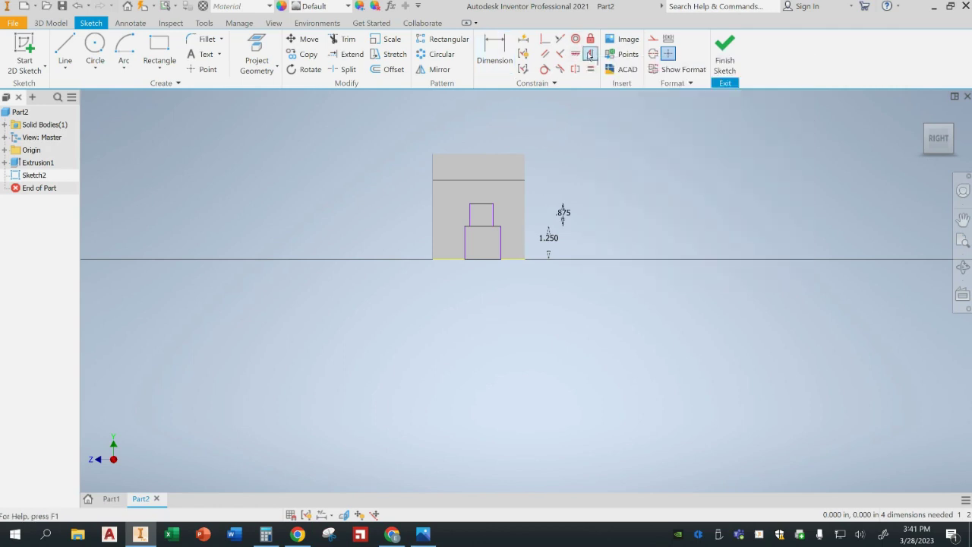
click(482, 203)
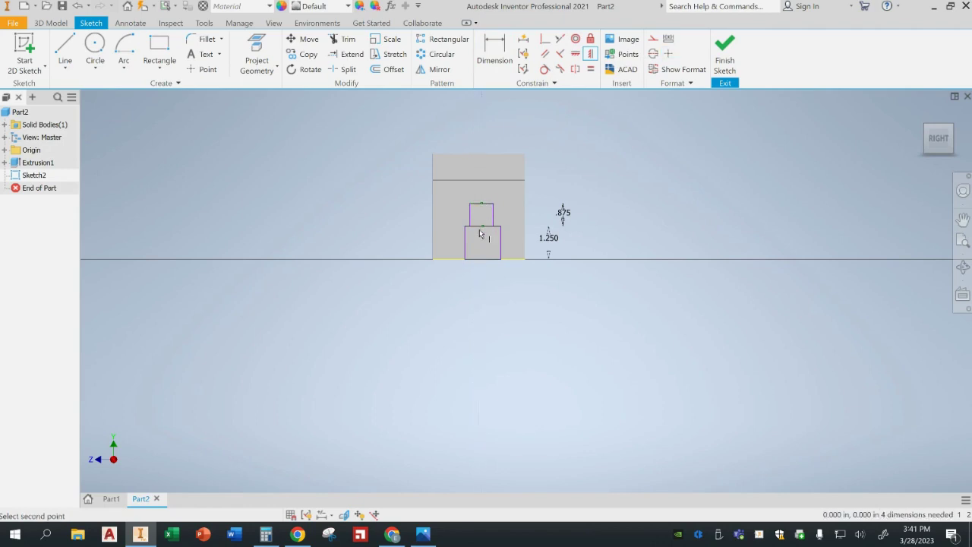
click(483, 227)
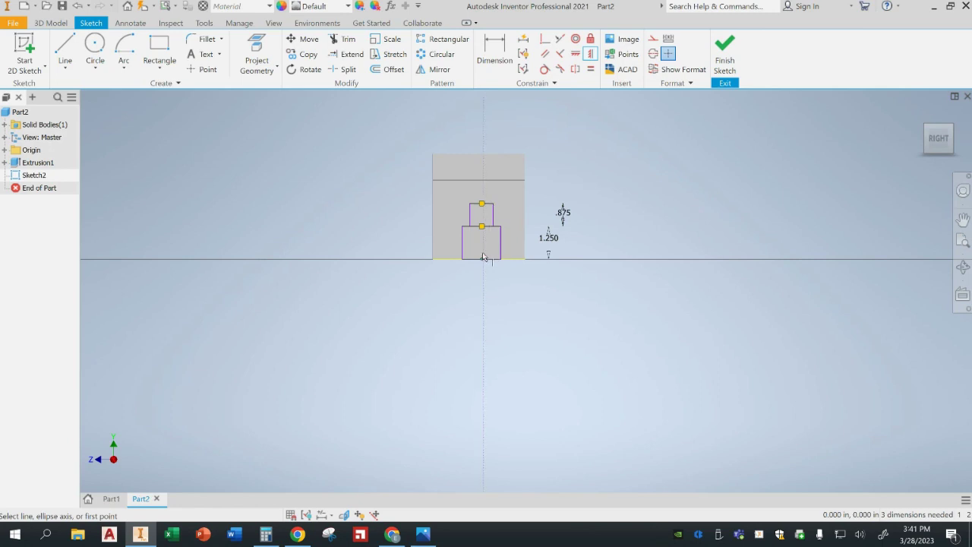
click(483, 227)
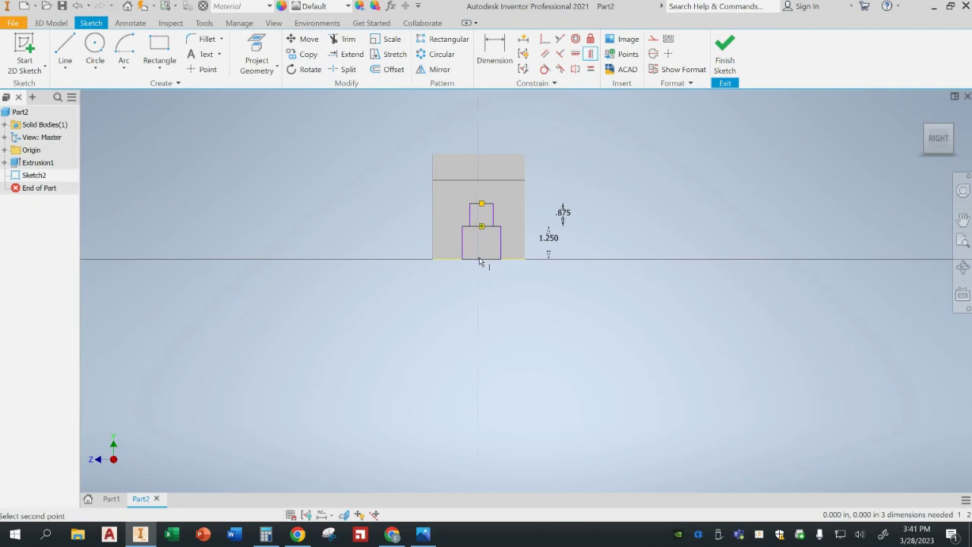
click(481, 259)
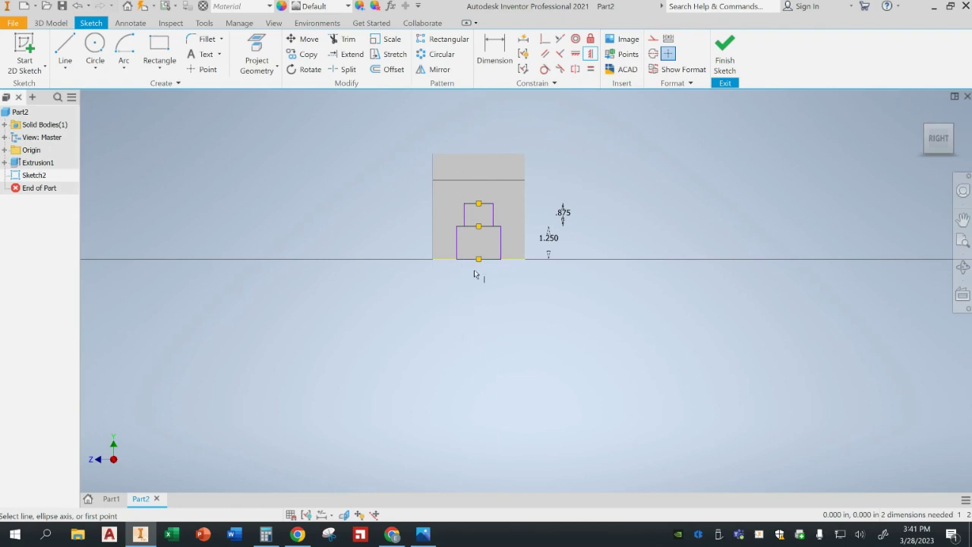
key(Escape)
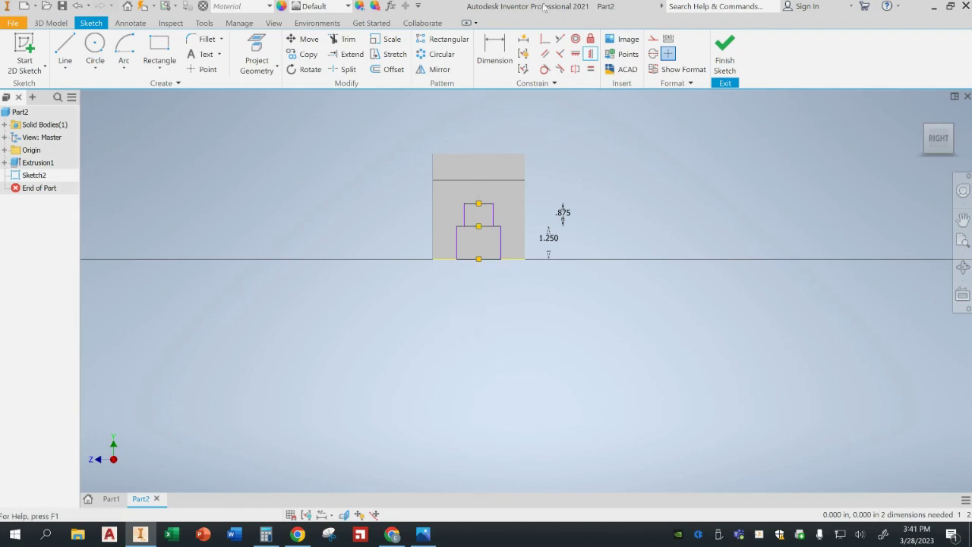
- Dimension the lower rectangle's width at 1.5 in
key(d)
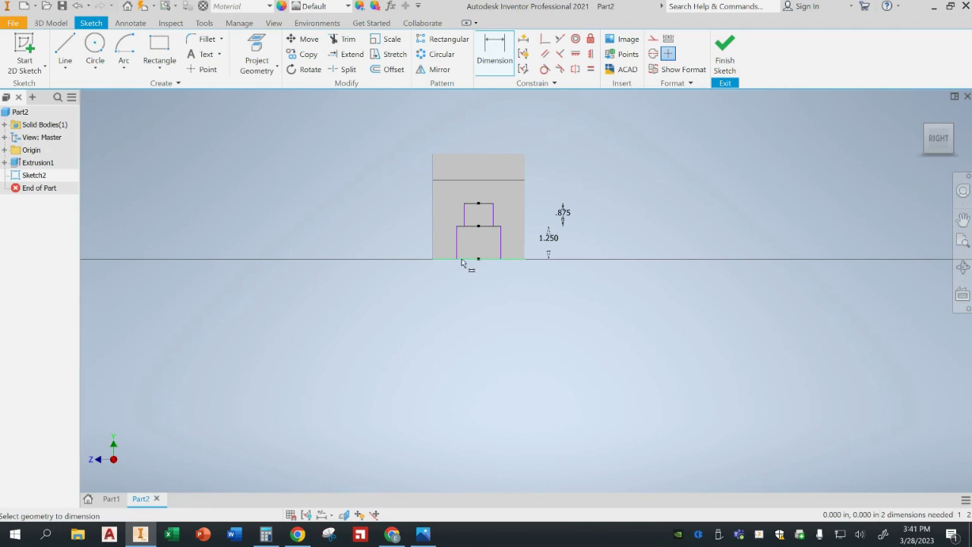
click(458, 252)
click(501, 249)
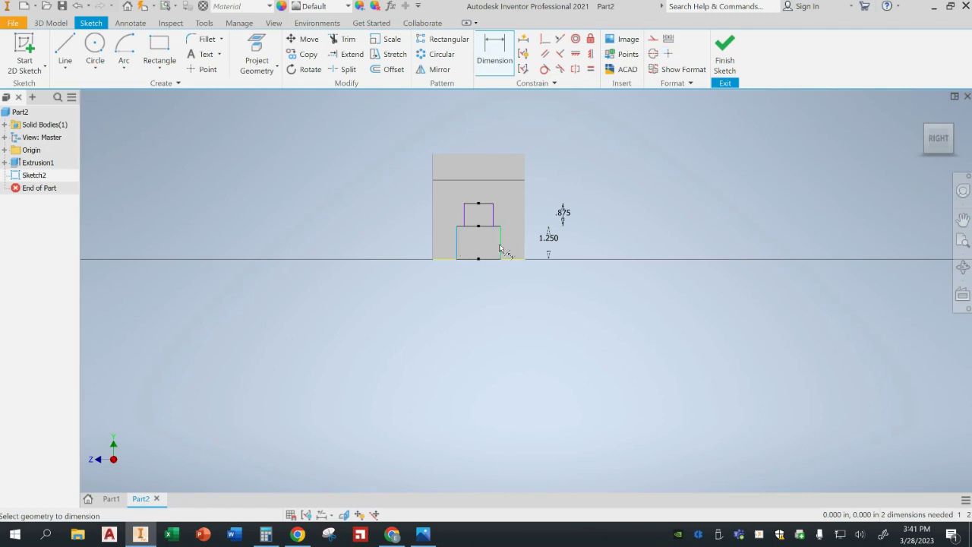
click(475, 286)
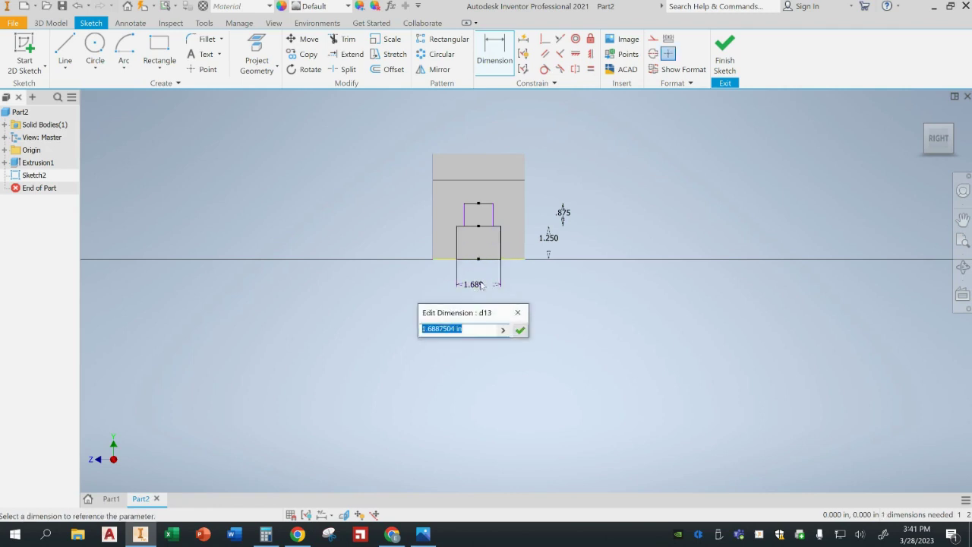
text(1.5)
key(Return)
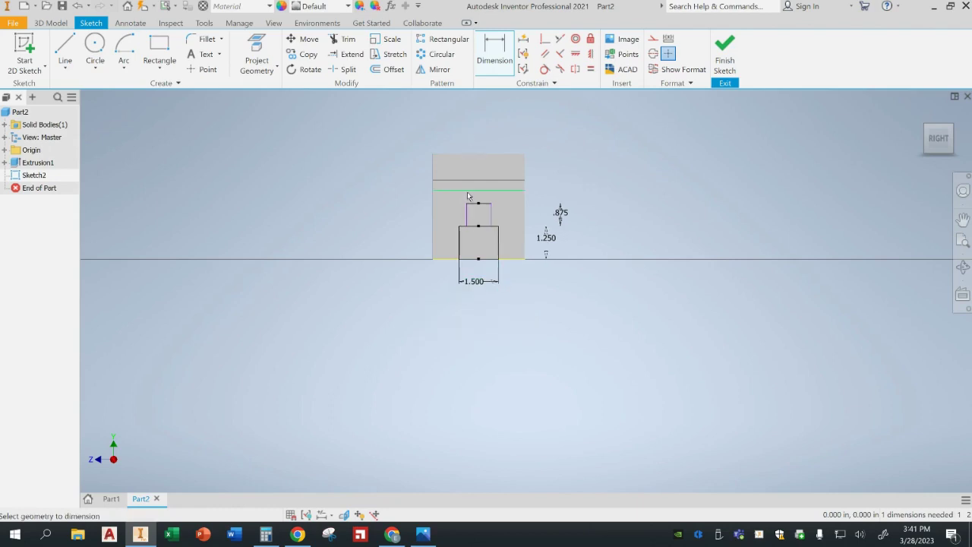
- Dimension the upper rectangle's width at 1.25 in and finish the slot sketch
click(492, 215)
click(481, 220)
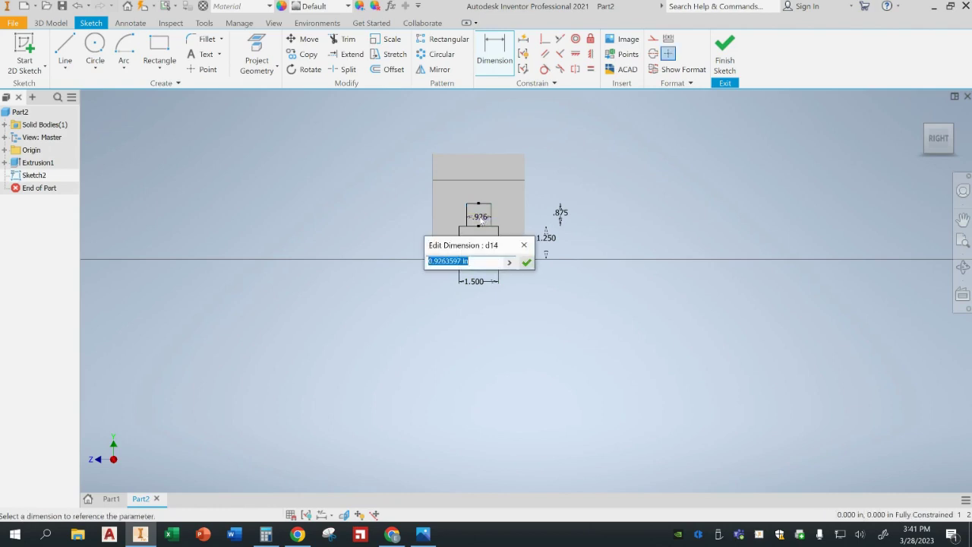
text(1.25)
key(Return)
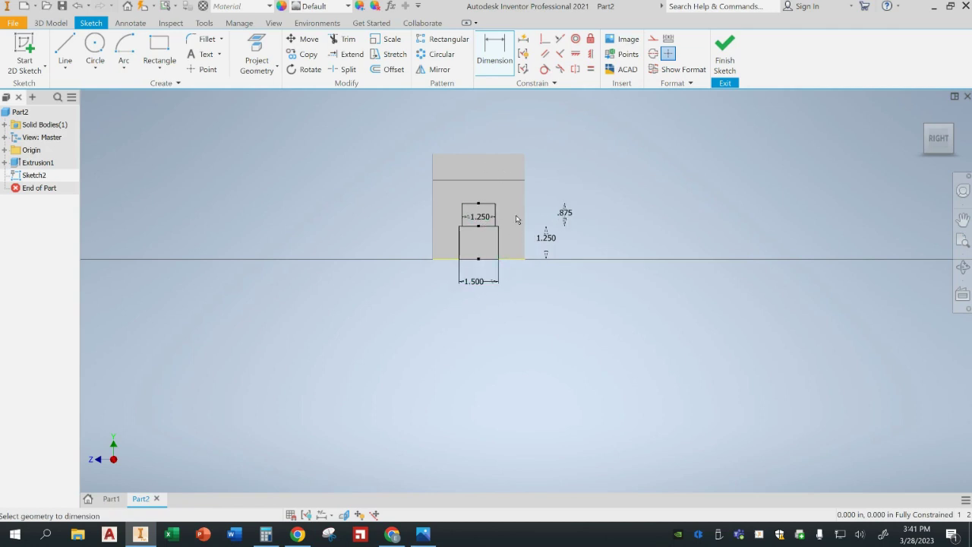
click(725, 50)
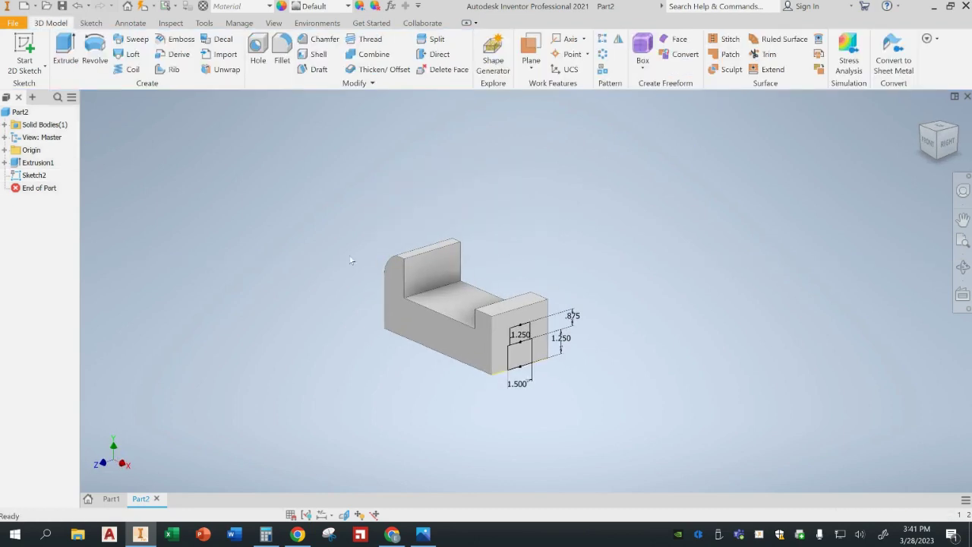
- Extrude both stacked rectangles as a cut through the entire base to form the stepped slot
click(67, 54)
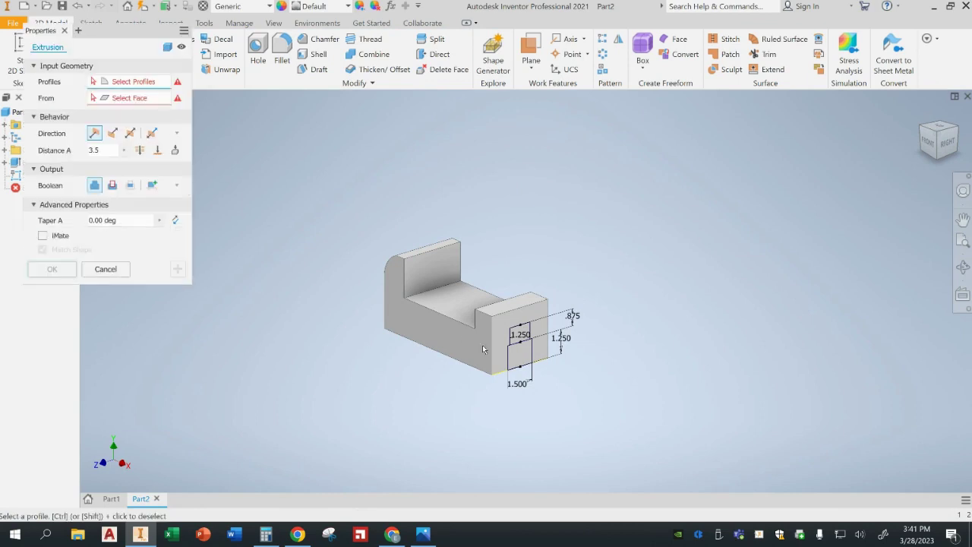
click(519, 338)
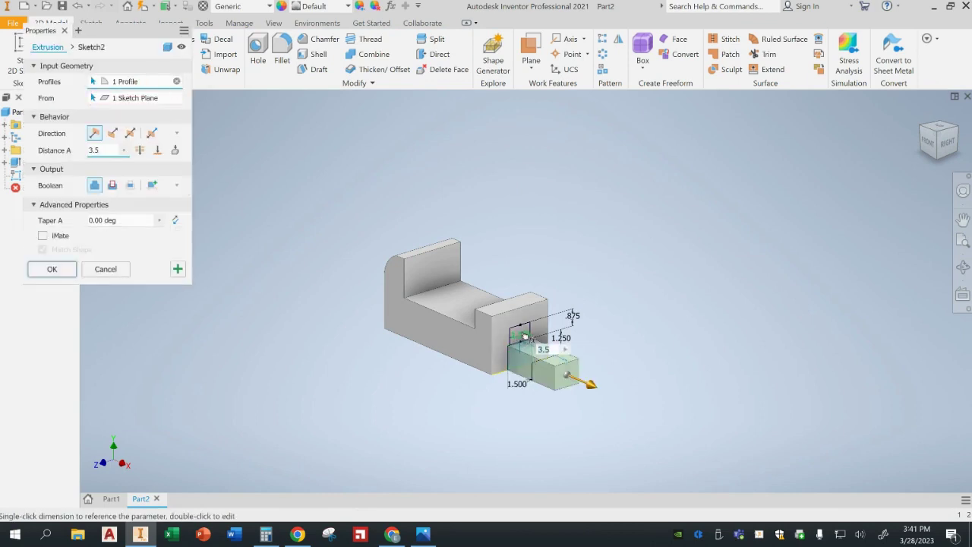
click(524, 342)
scroll(524, 339, down, 5)
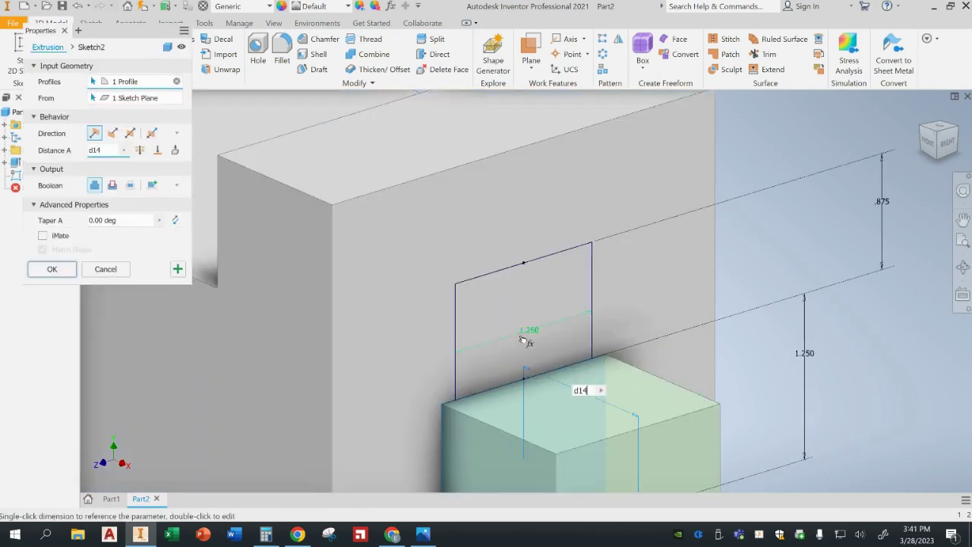
click(525, 331)
scroll(521, 313, up, 3)
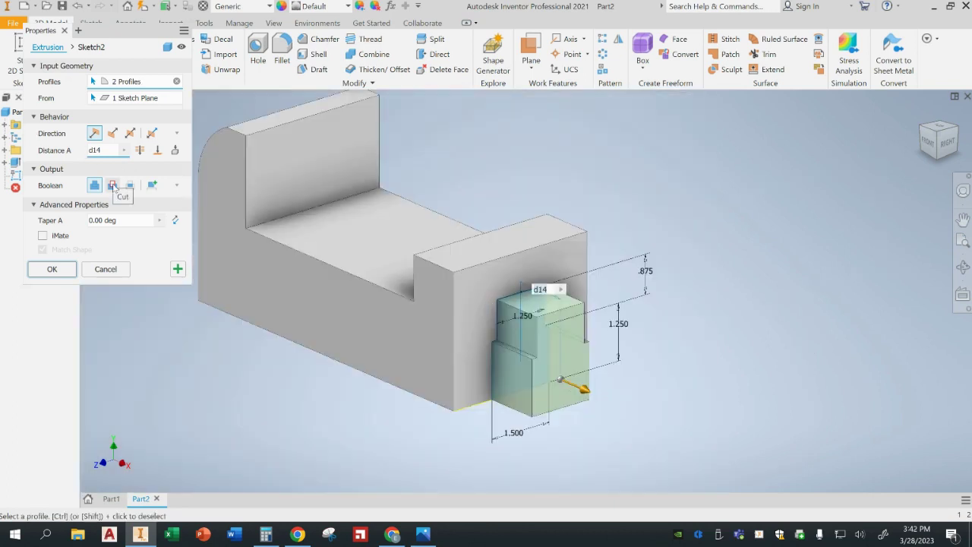
click(112, 186)
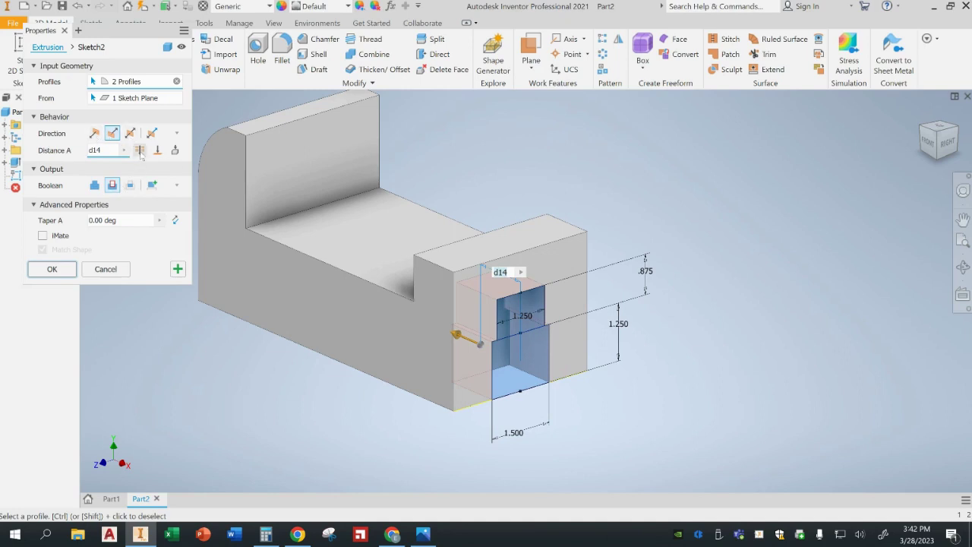
click(140, 151)
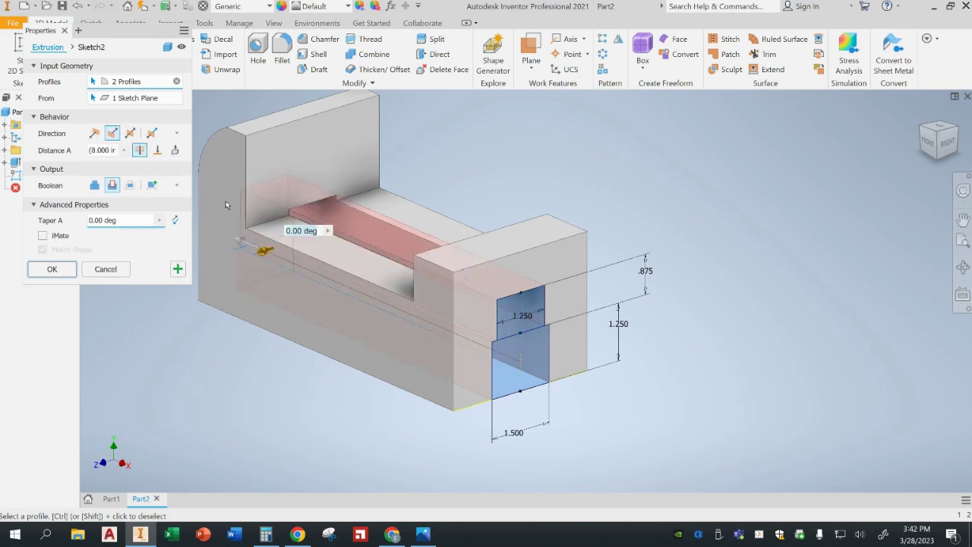
click(52, 269)
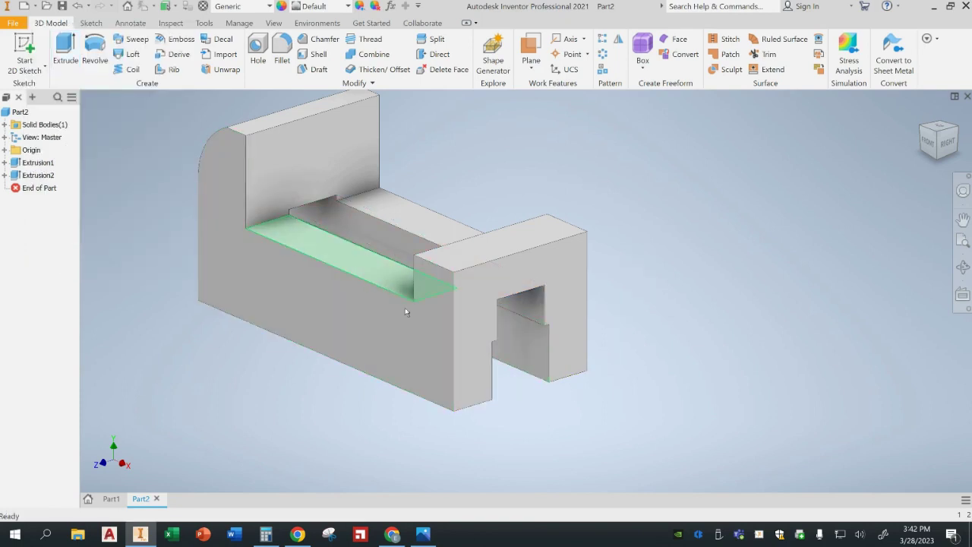
- Check the reference drawing and sketch a 1.5 in diameter circle on the slotted end face, centred on its top edge's midpoint
click(423, 534)
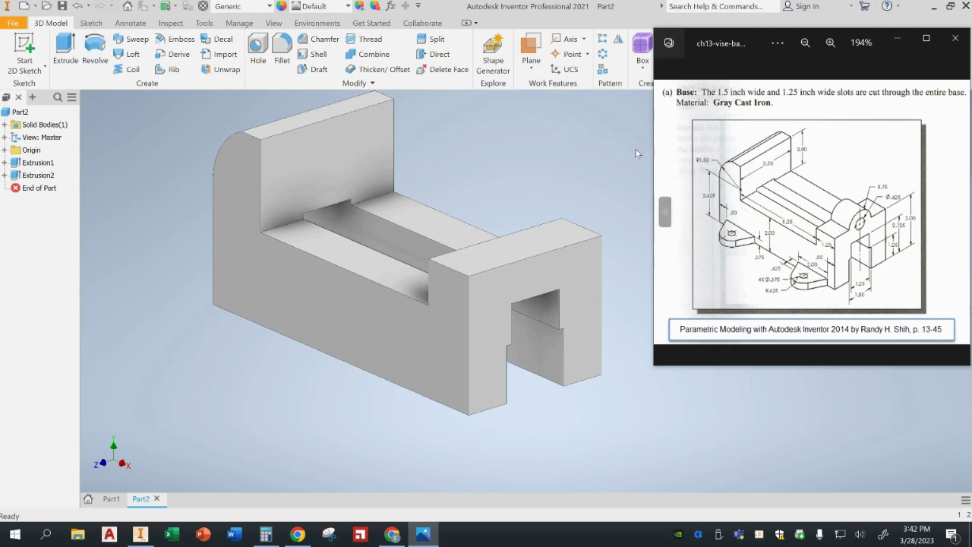
click(24, 48)
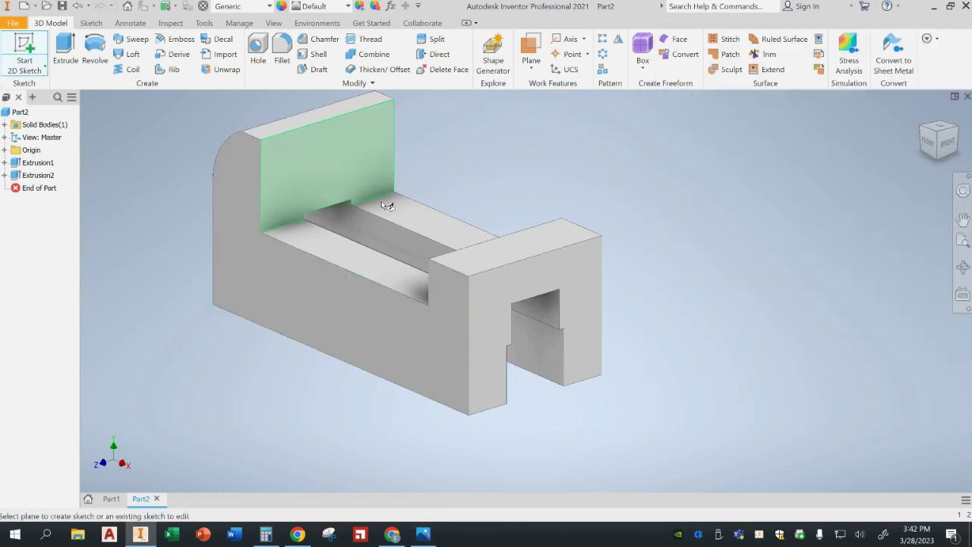
click(483, 293)
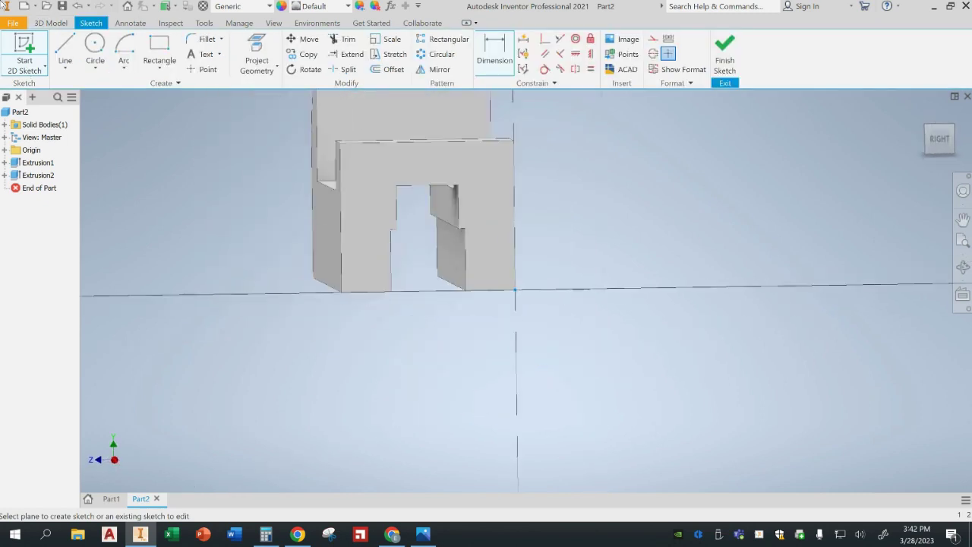
click(95, 48)
middle_drag(271, 196, 272, 305)
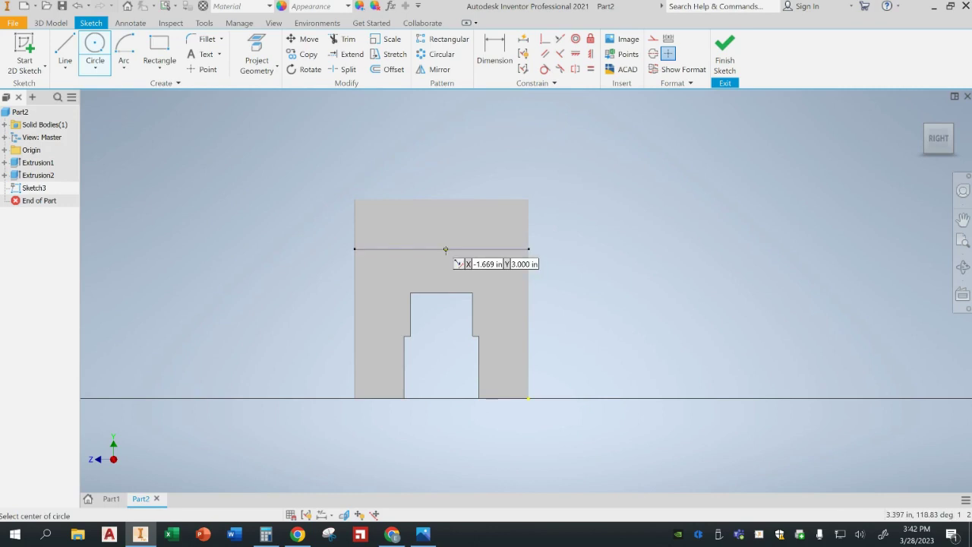
click(441, 250)
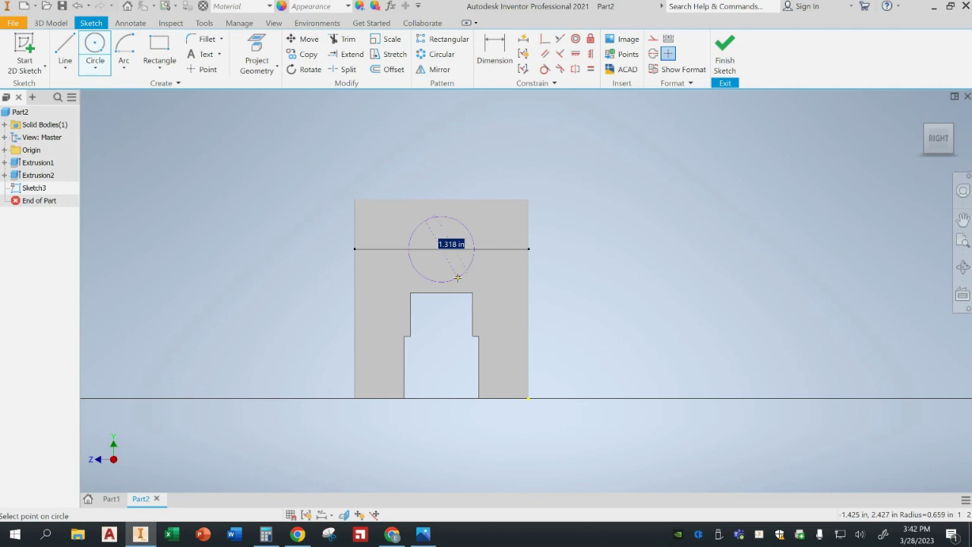
text(.75*2)
key(Return)
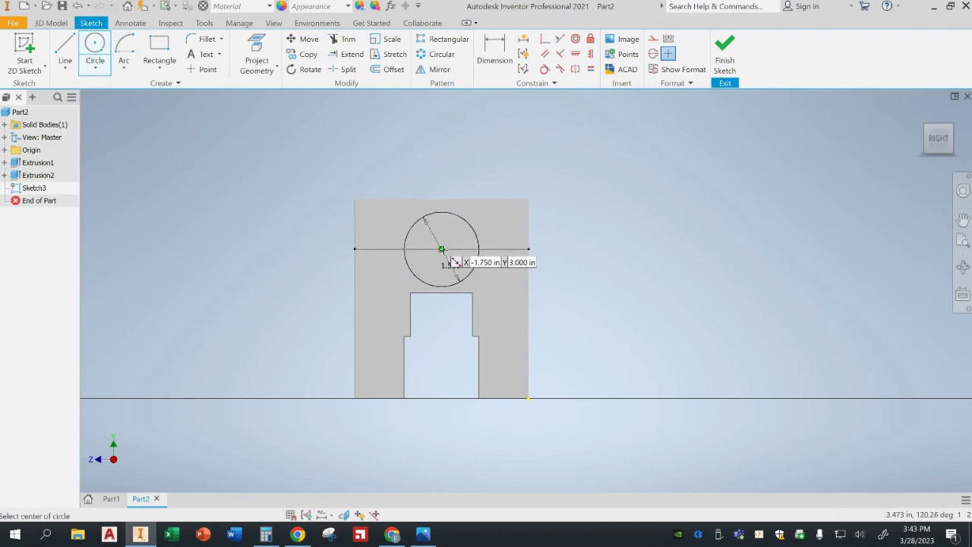
- Add a concentric 0.625 in diameter circle inside the 1.5 in circle and finish the sketch
click(441, 249)
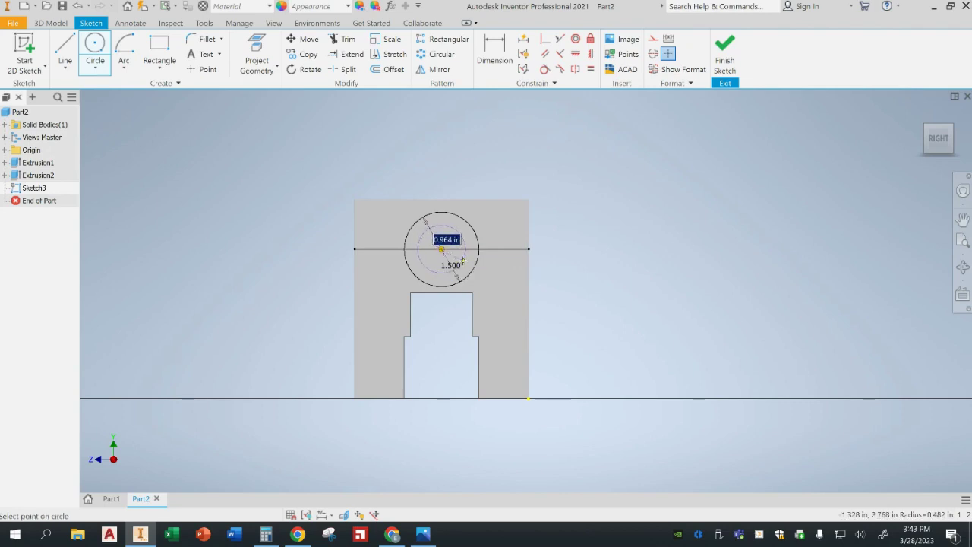
text(.625)
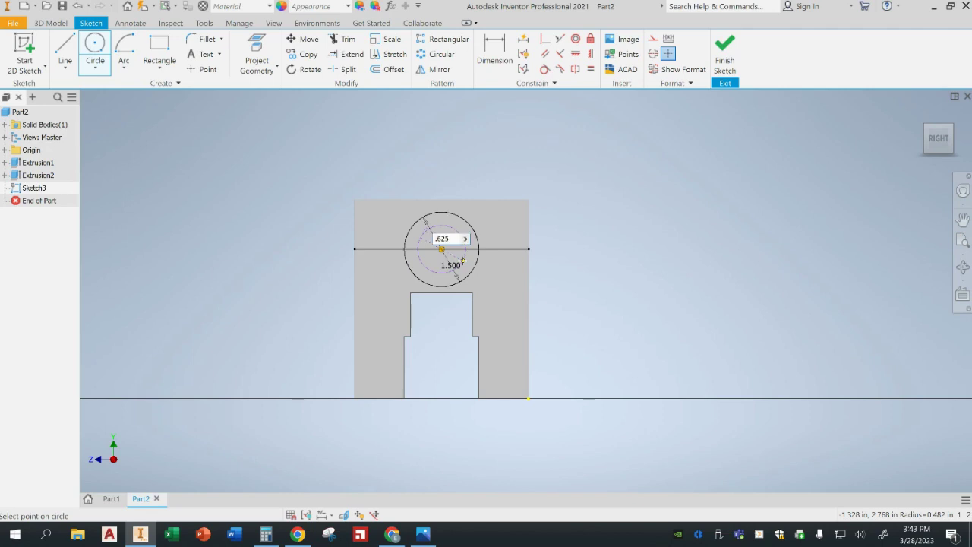
key(Return)
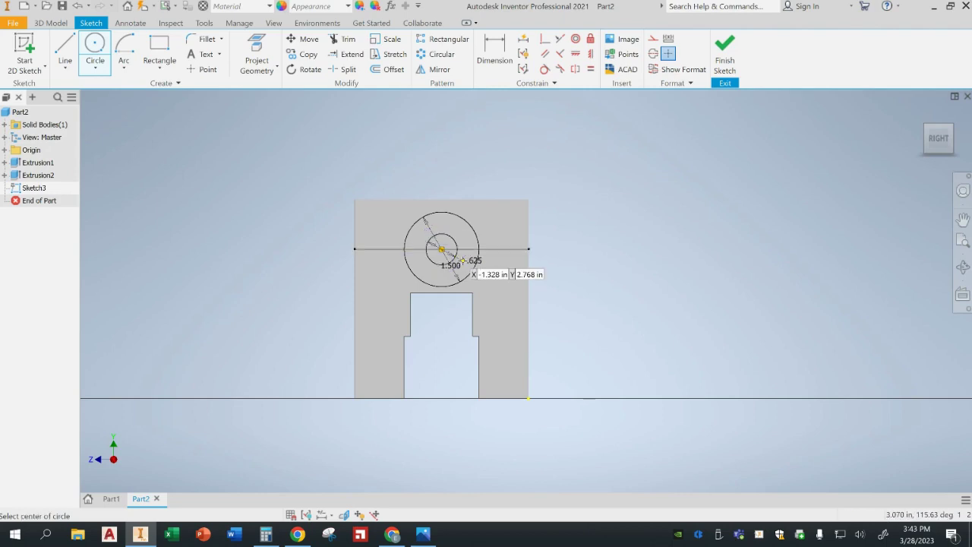
click(725, 54)
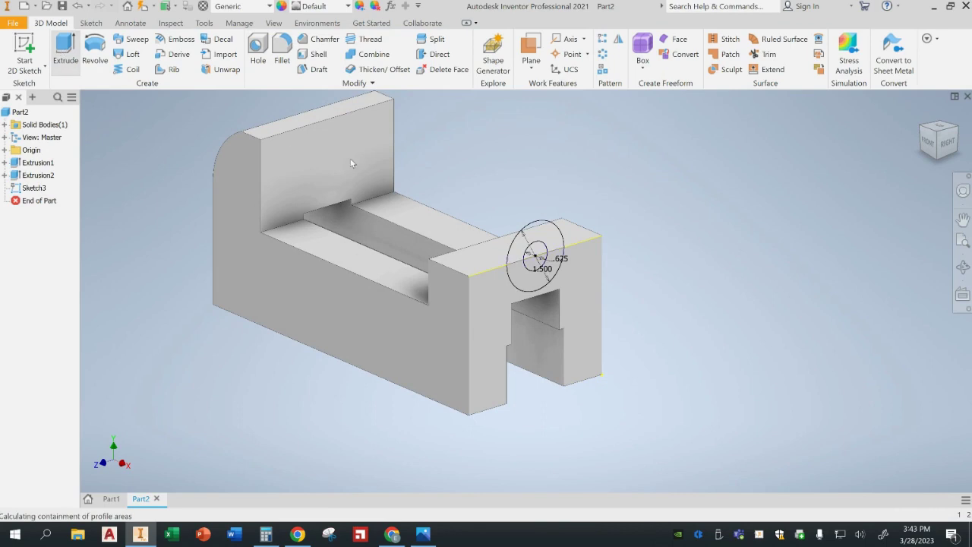
- Extrude the upper half-ring between the two circles as a join, ending at the inner face of the slotted end wall
key(e)
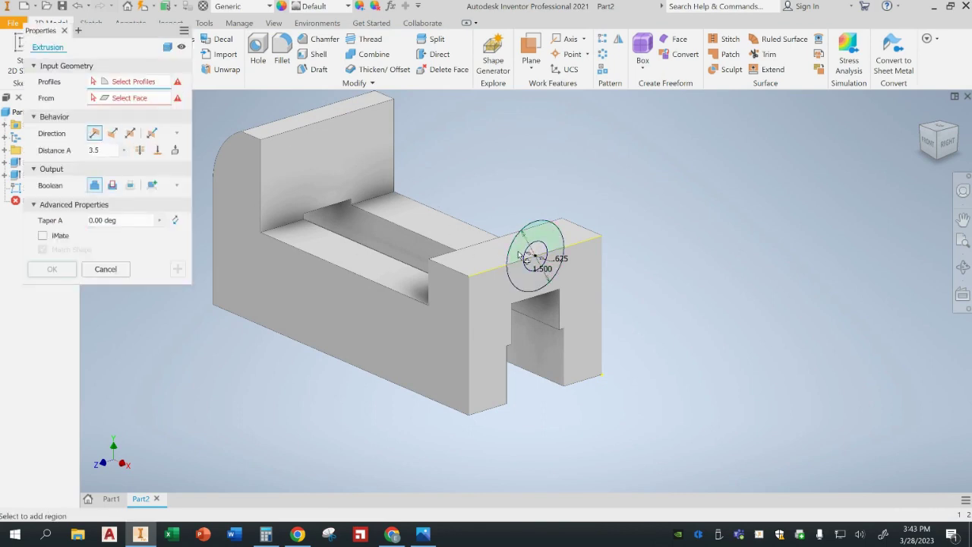
click(521, 256)
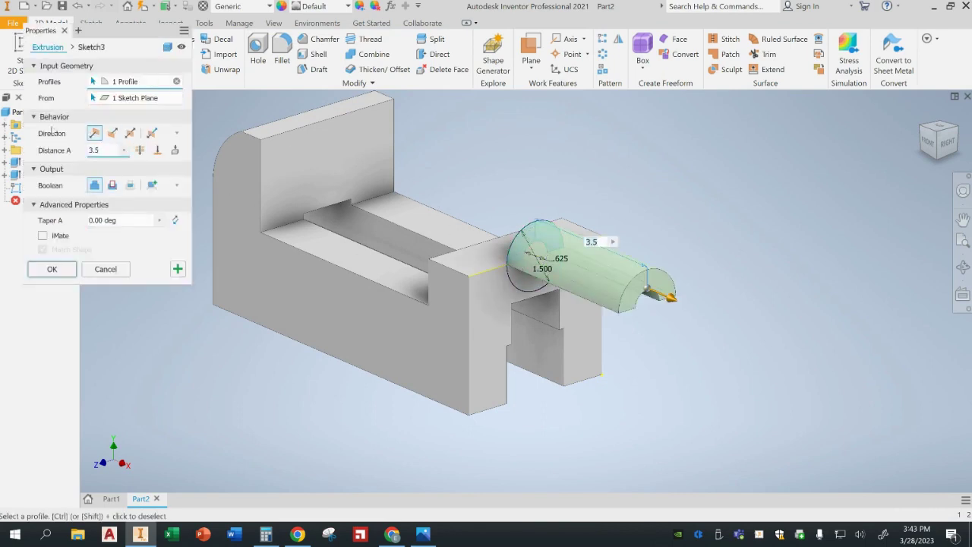
click(157, 149)
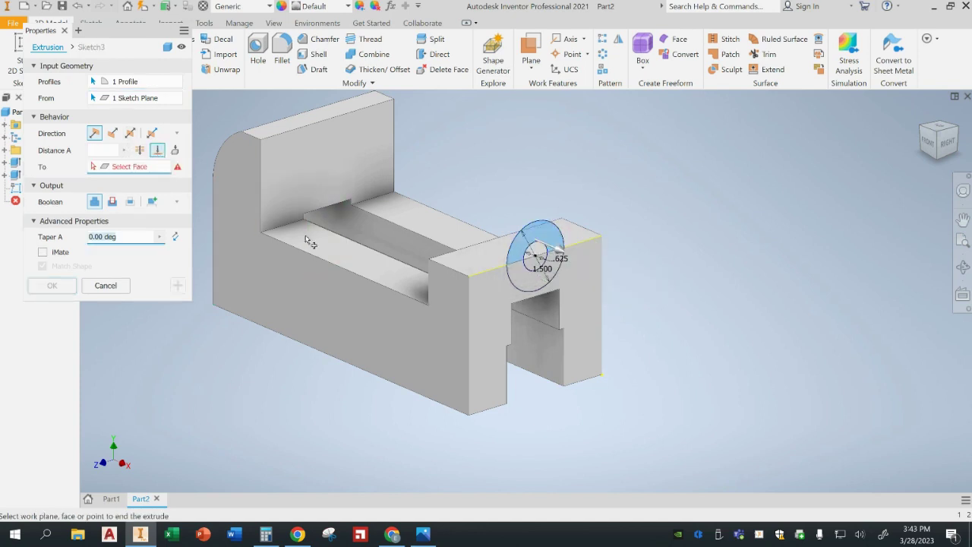
click(437, 279)
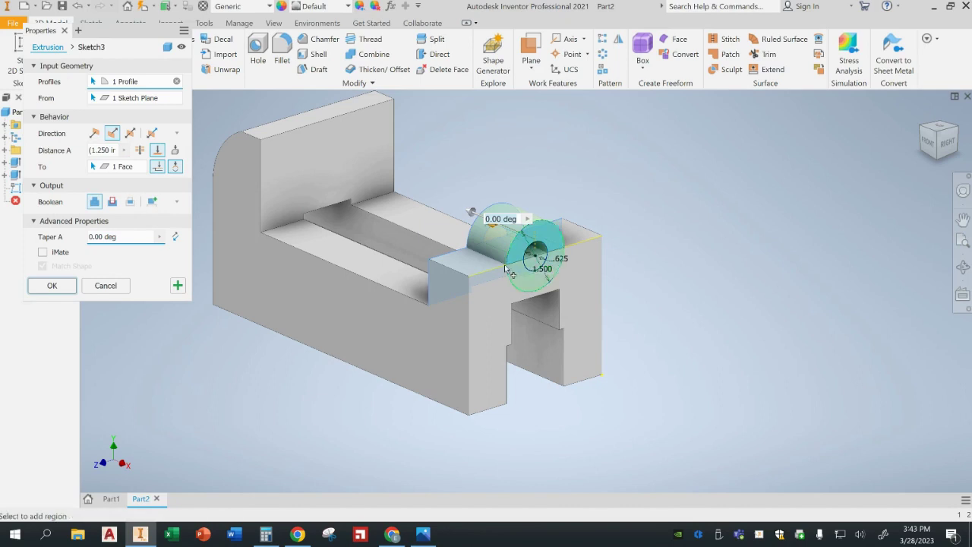
click(50, 285)
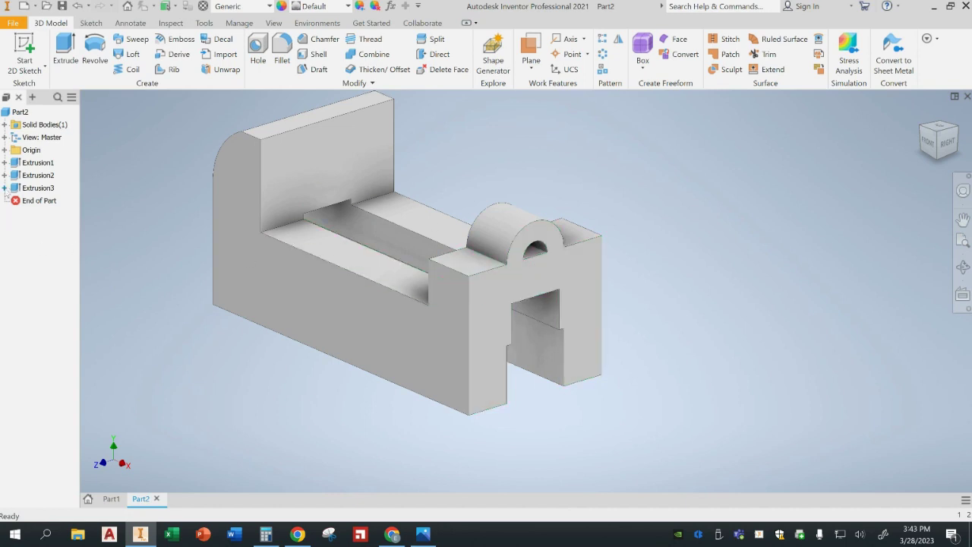
- Make the sketch with the two concentric circles visible again
click(5, 189)
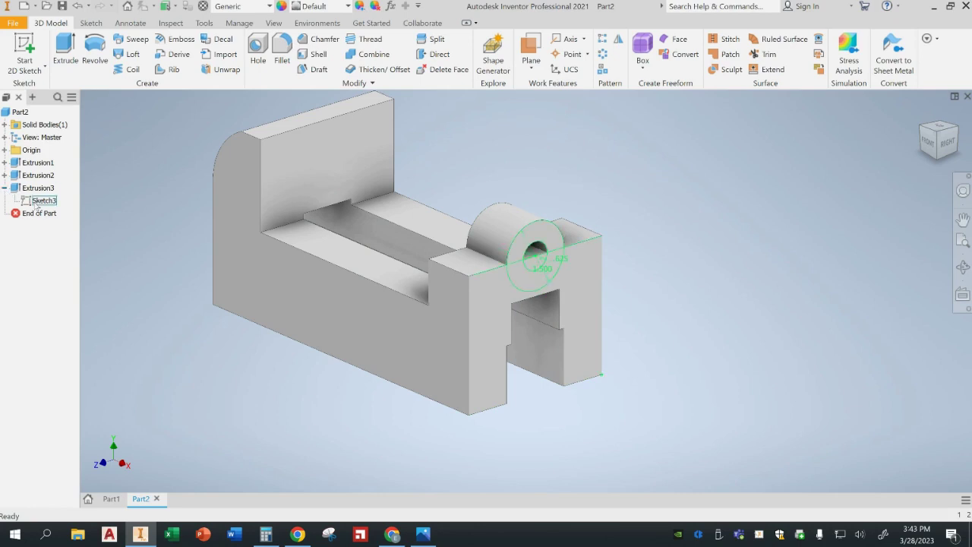
right_click(37, 203)
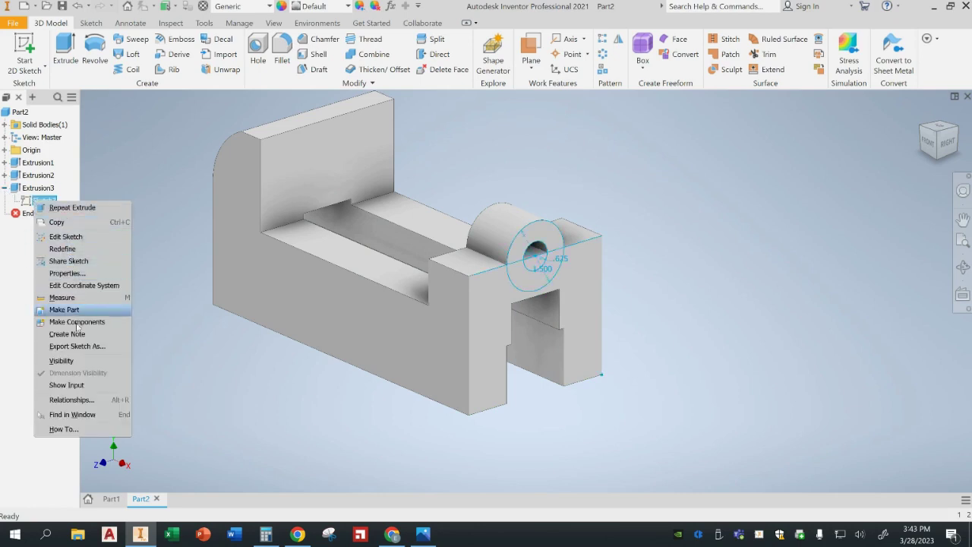
click(76, 360)
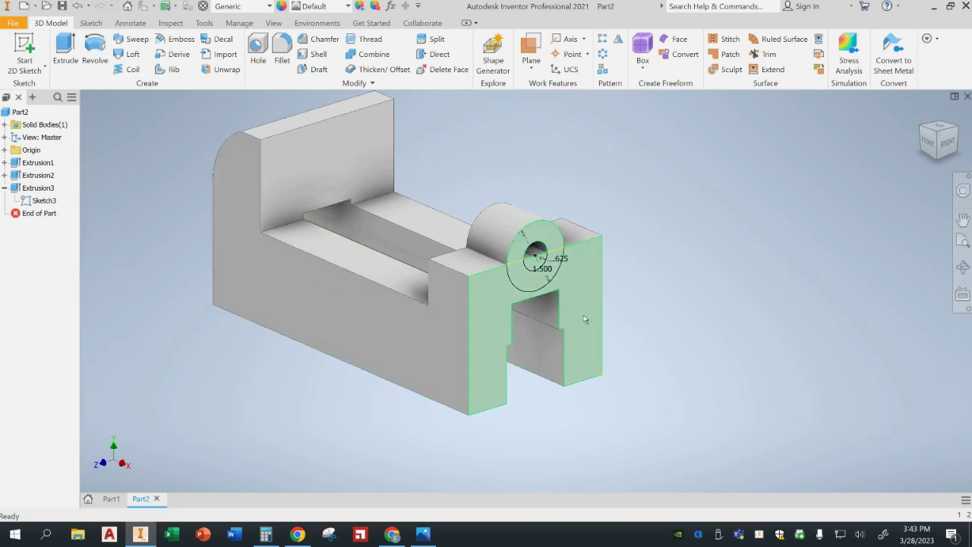
- Extrude the lower half of the 0.625 in circle as a cut in the flipped direction, ending at the slotted end wall's inner face
click(65, 50)
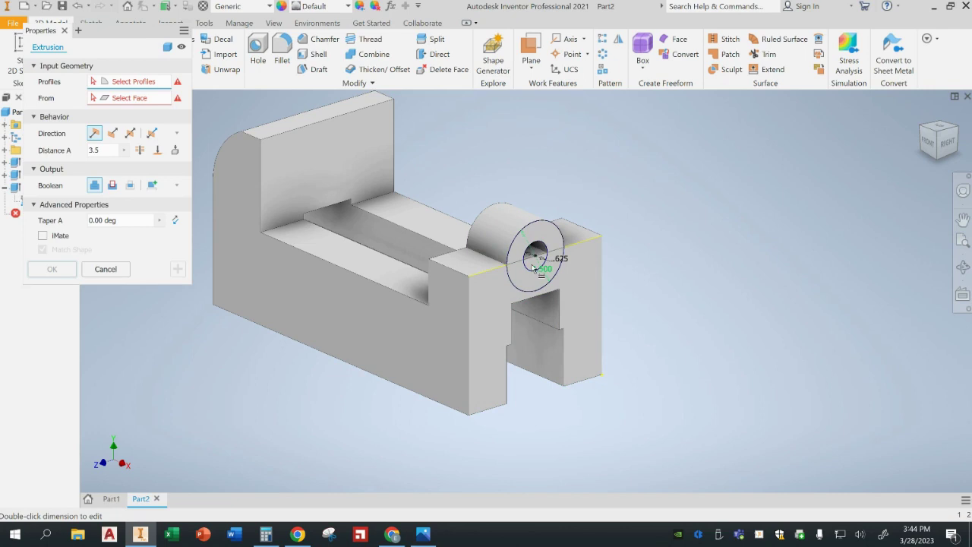
scroll(534, 267, down, 3)
scroll(534, 267, up, 8)
click(533, 260)
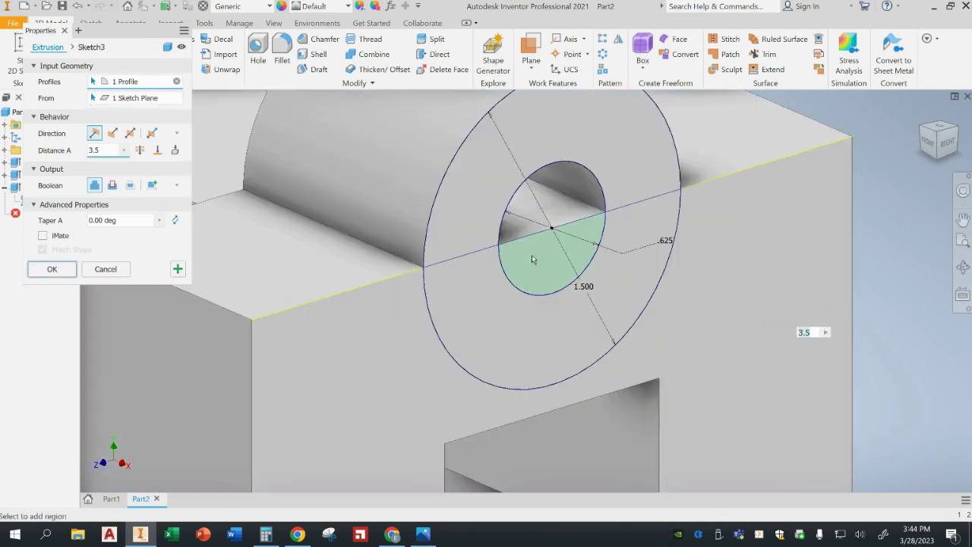
scroll(508, 254, down, 2)
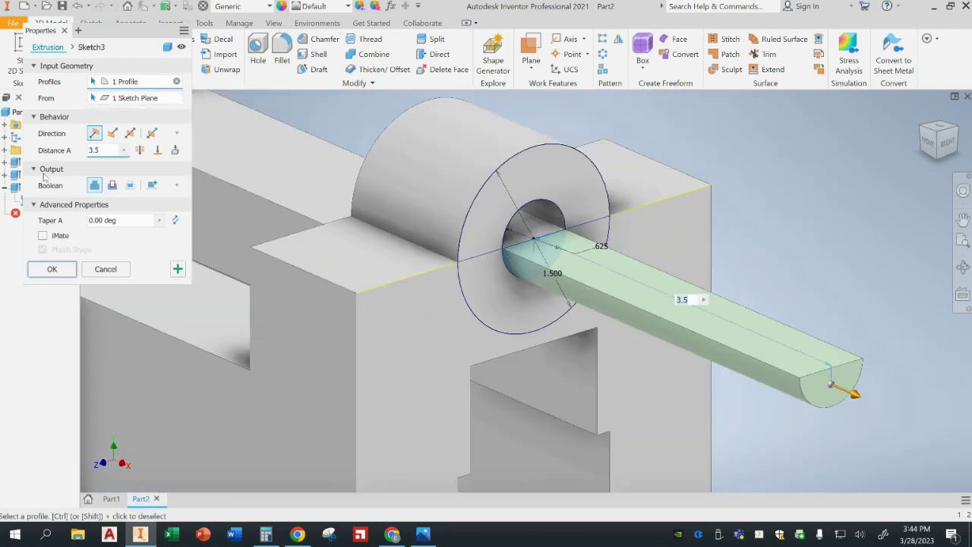
click(110, 185)
click(112, 133)
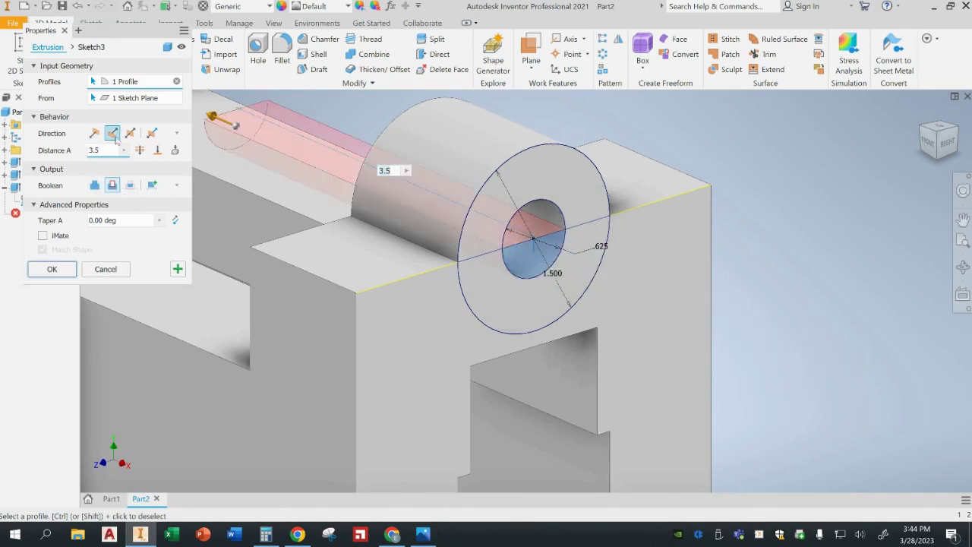
click(159, 150)
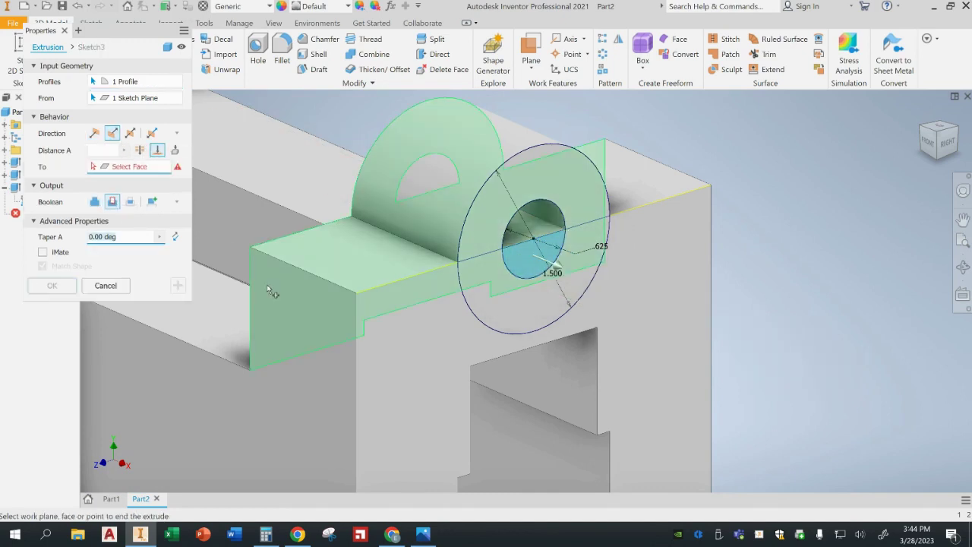
click(260, 294)
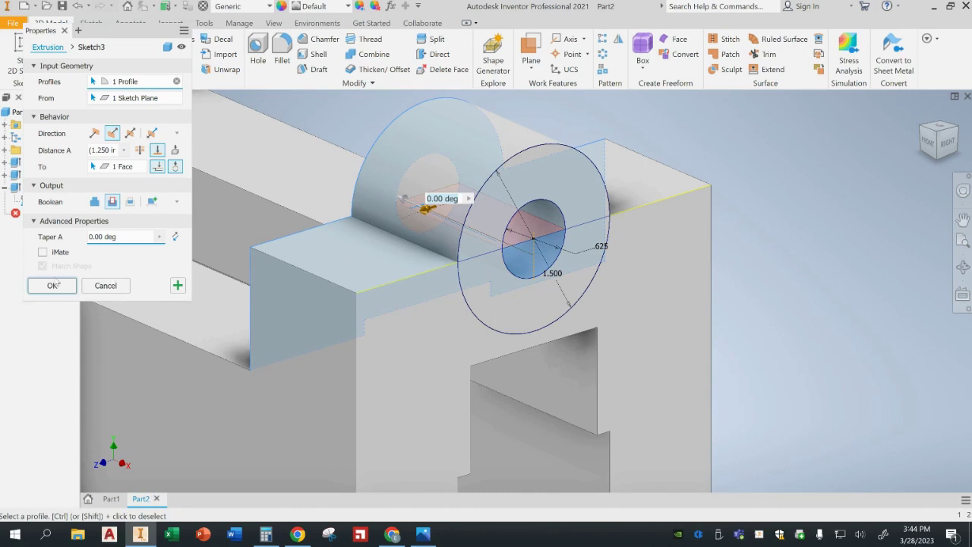
click(52, 287)
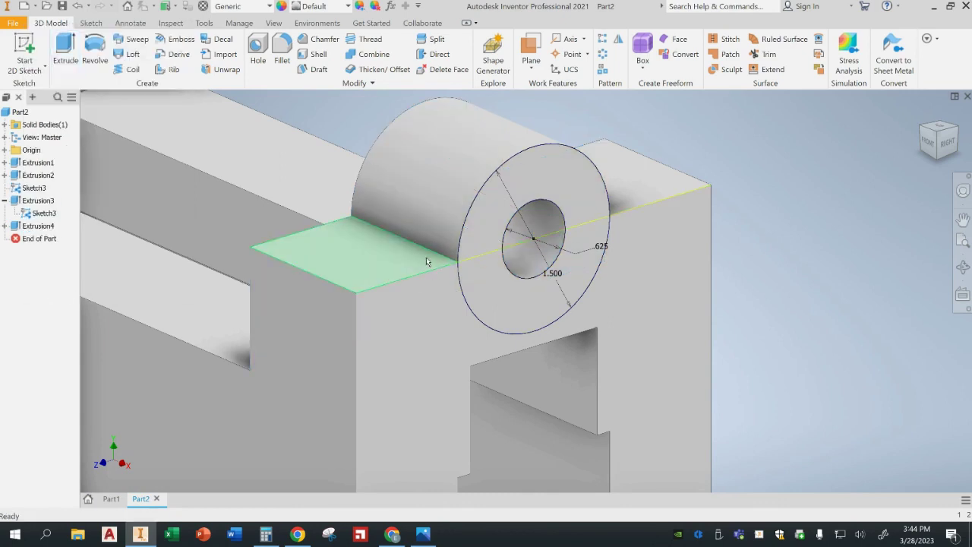
- Hide the sketch with the two concentric circles and return to an isometric view of the whole base
right_click(35, 218)
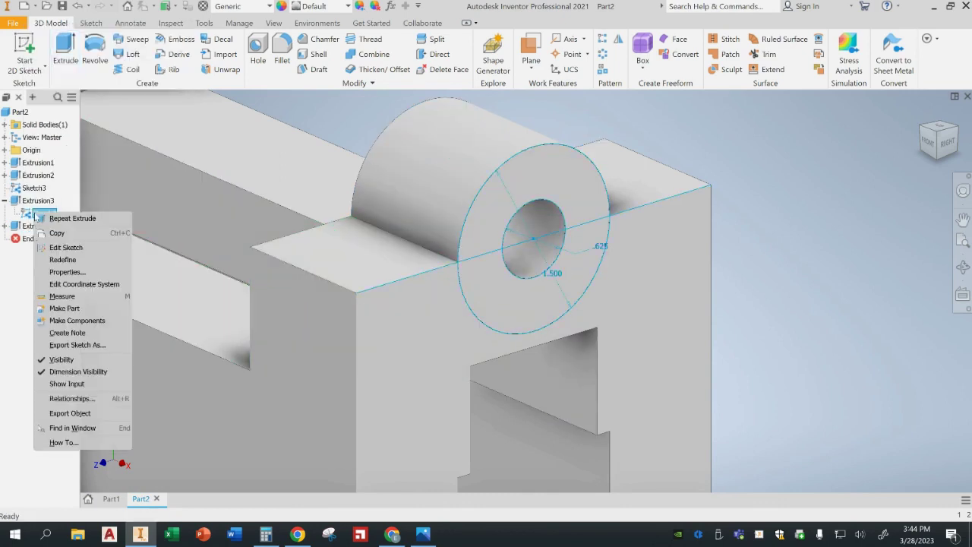
click(65, 360)
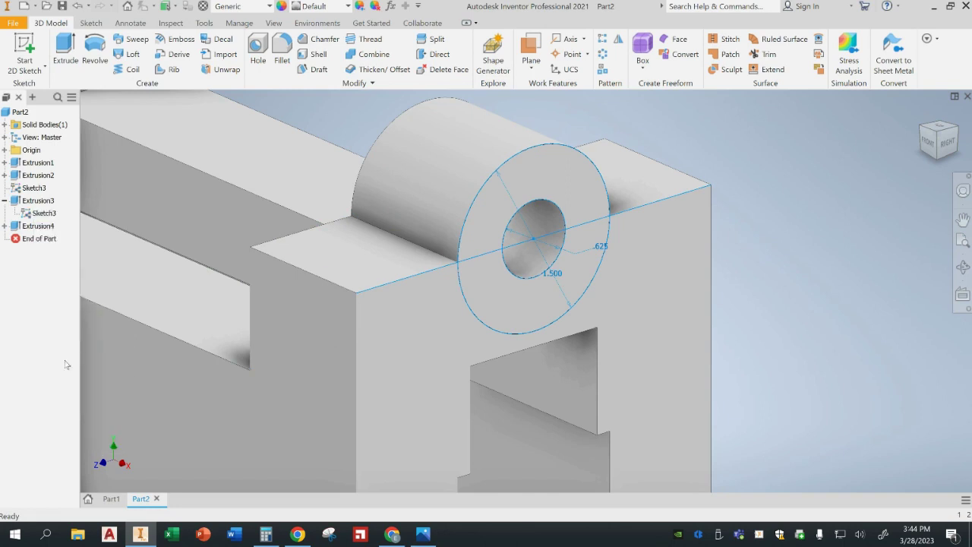
scroll(480, 325, down, 3)
scroll(480, 325, down, 2)
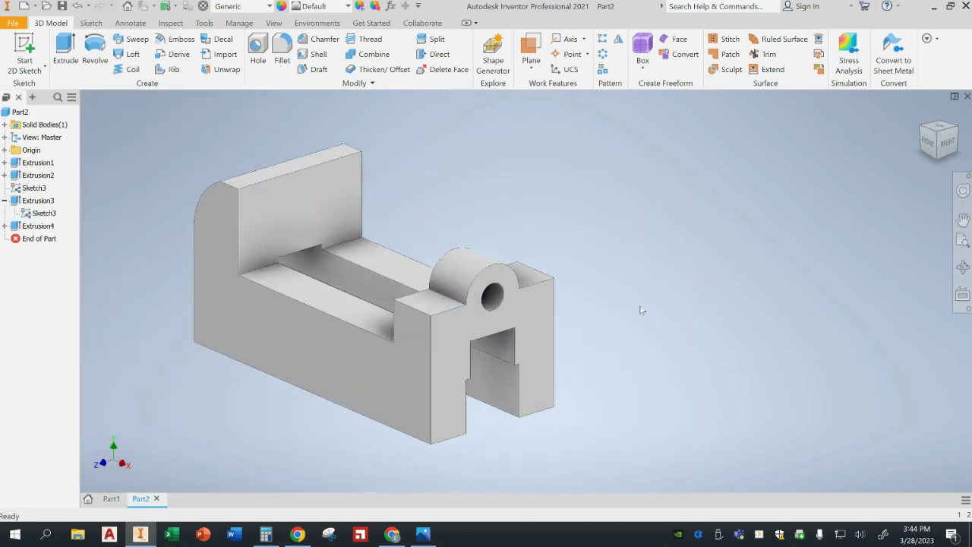
shift+middle_drag(649, 321, 703, 300)
click(921, 114)
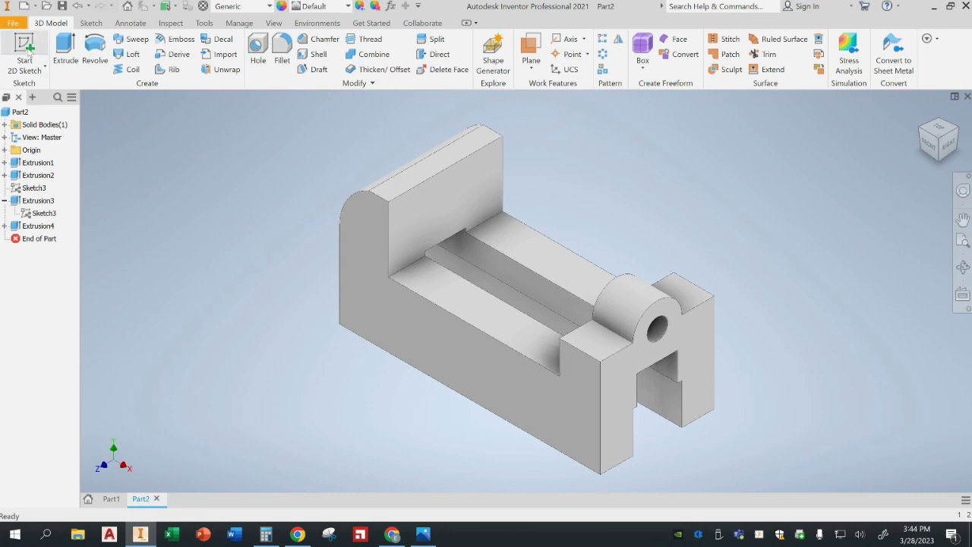
- Start a new 2D sketch on the bottom face of the vise base
shift+middle_drag(393, 467, 382, 397)
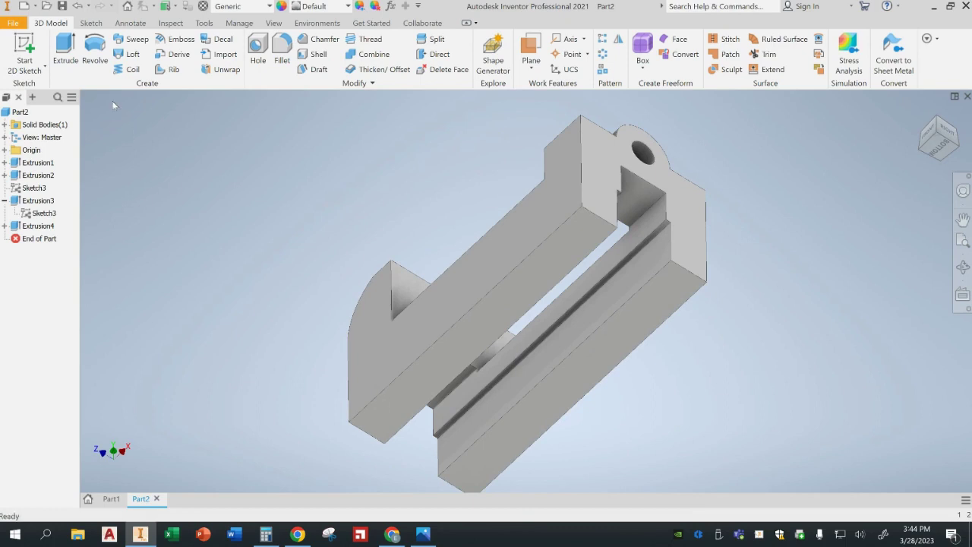
click(22, 44)
click(518, 303)
mouse_move(625, 249)
middle_down()
mouse_move(661, 451)
mouse_move(672, 437)
middle_up()
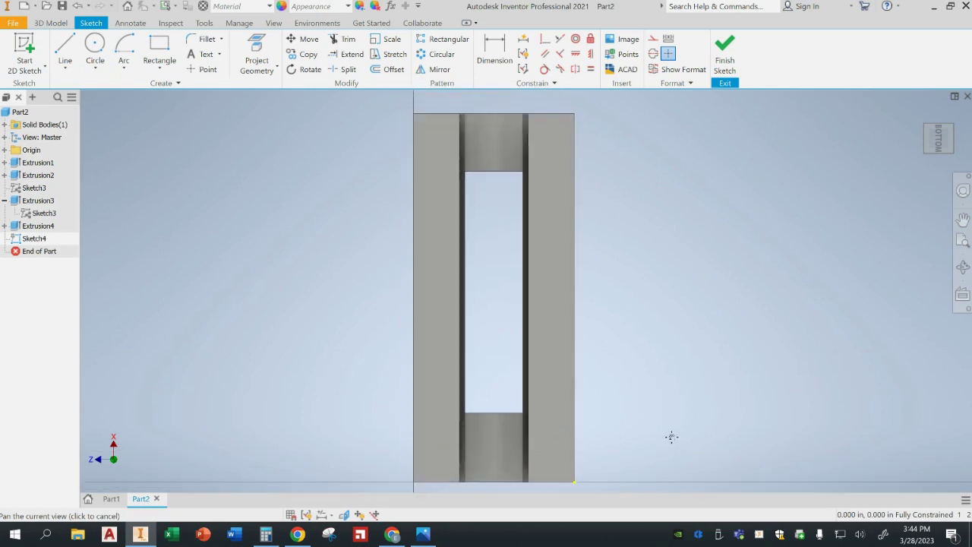